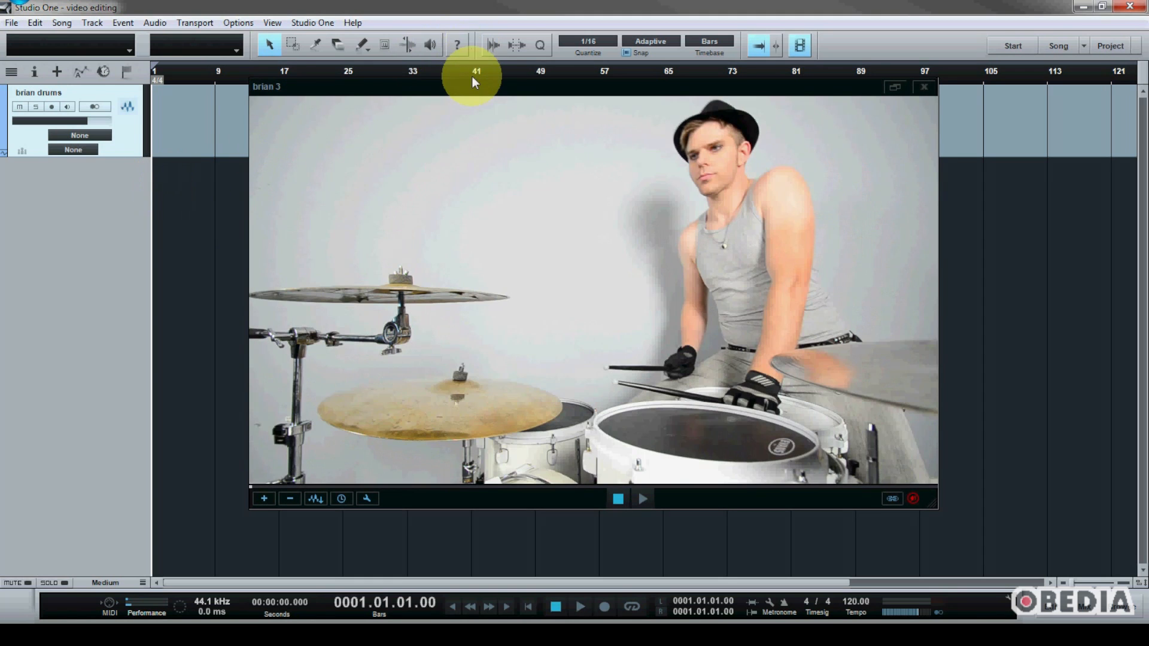
pyautogui.moveTo(477, 92); pyautogui.dragTo(483, 65)
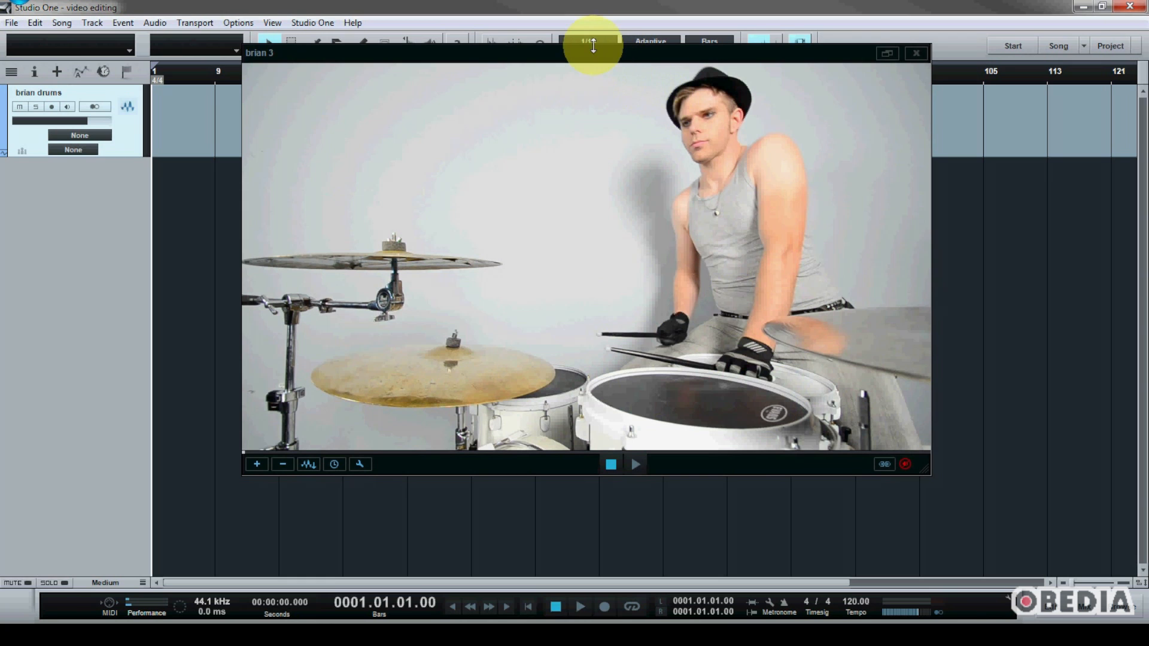
pyautogui.moveTo(595, 51); pyautogui.dragTo(595, 56)
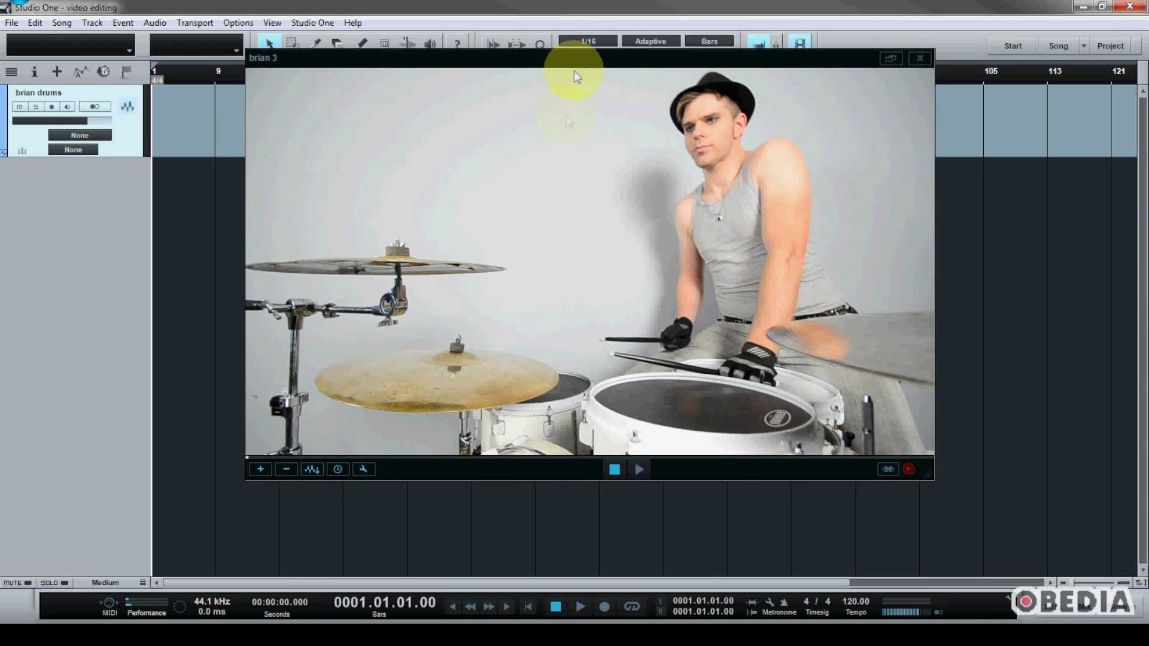
pyautogui.moveTo(581, 57)
pyautogui.mouseDown()
pyautogui.moveTo(552, 52)
pyautogui.moveTo(566, 29)
pyautogui.moveTo(570, 45)
pyautogui.mouseUp()
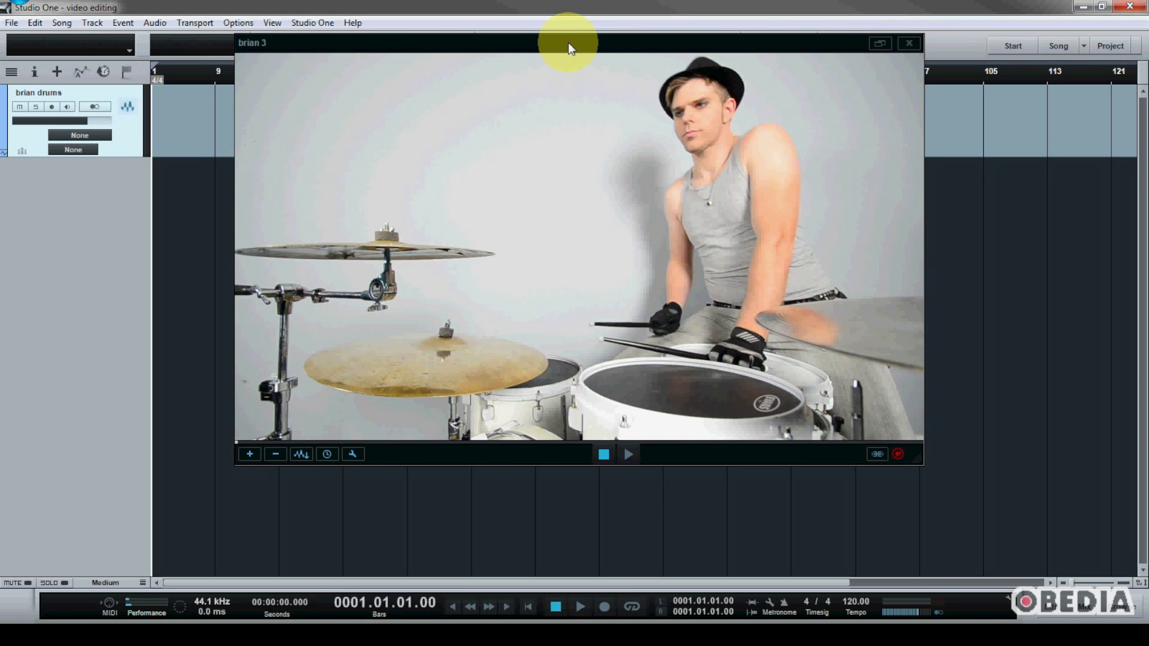
pyautogui.moveTo(568, 45)
pyautogui.mouseDown()
pyautogui.moveTo(568, 59)
pyautogui.moveTo(567, 44)
pyautogui.mouseUp()
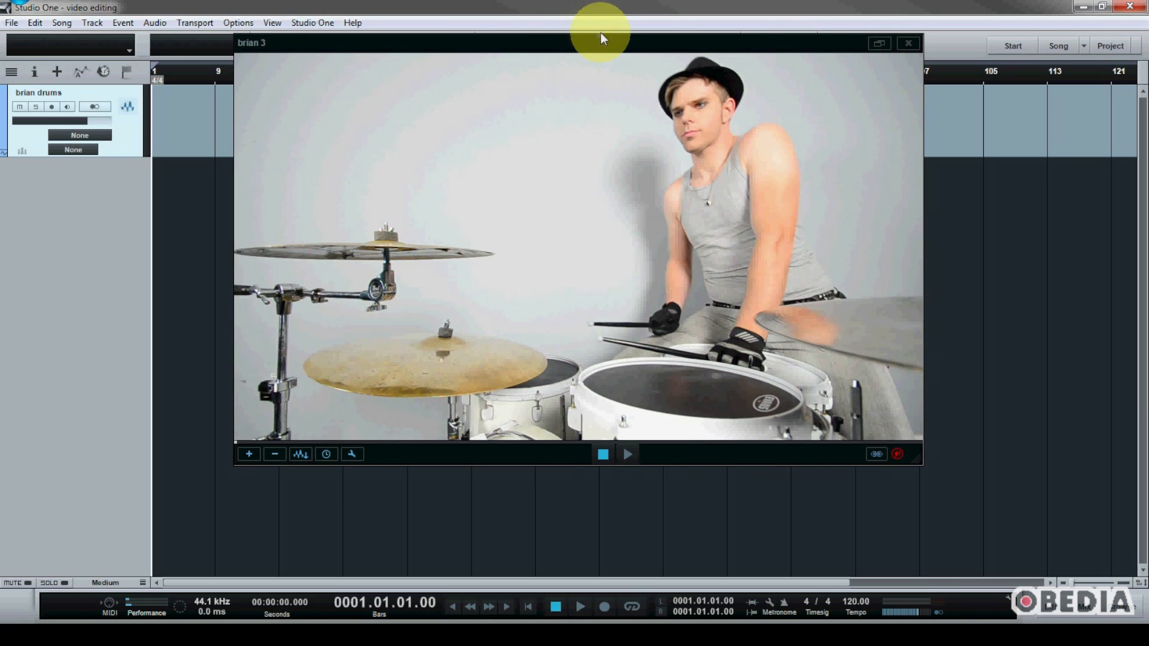
pyautogui.moveTo(601, 43); pyautogui.dragTo(593, 51)
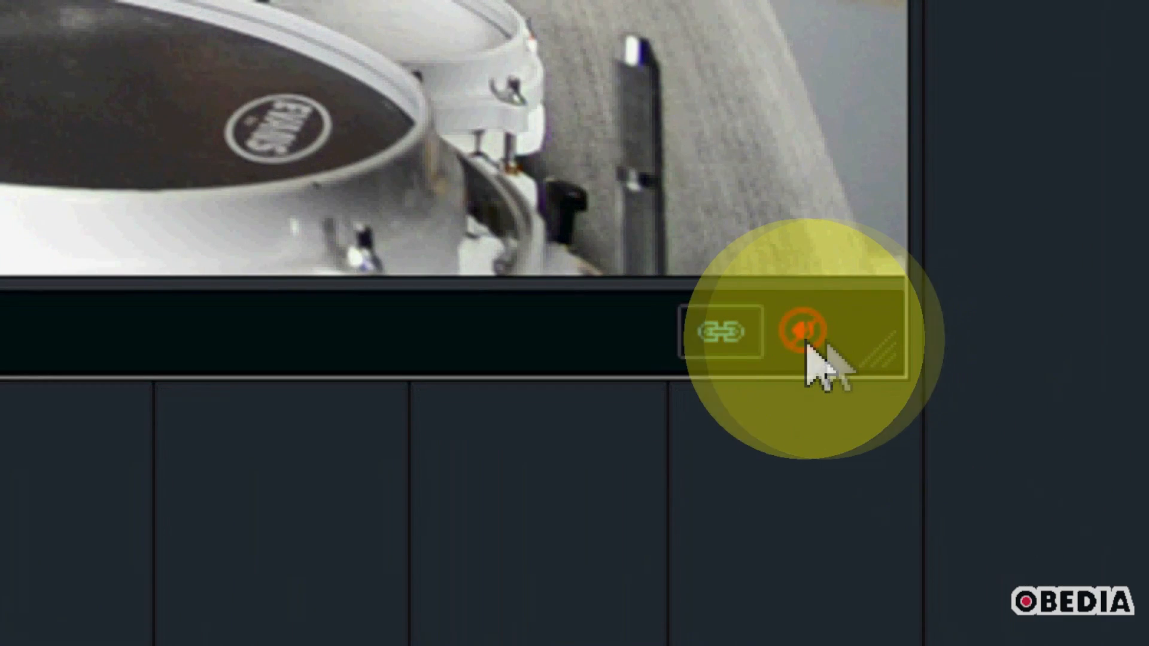
# Toggle the video's audio mute off and back on
pyautogui.click(805, 343)
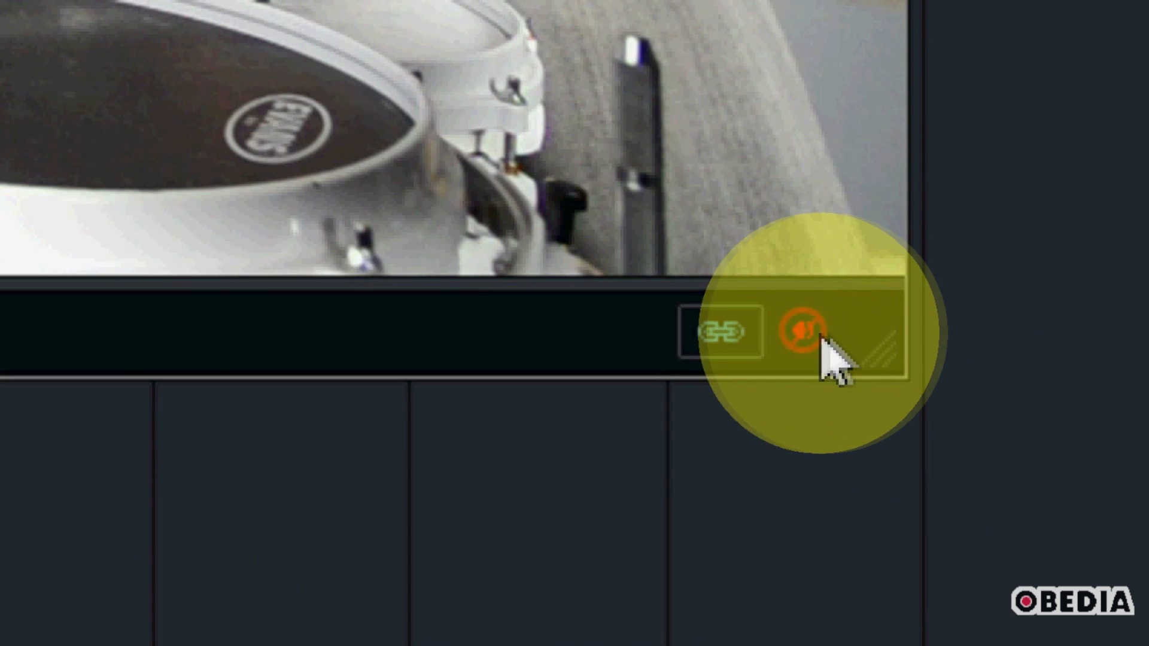
pyautogui.click(802, 338)
pyautogui.click(802, 336)
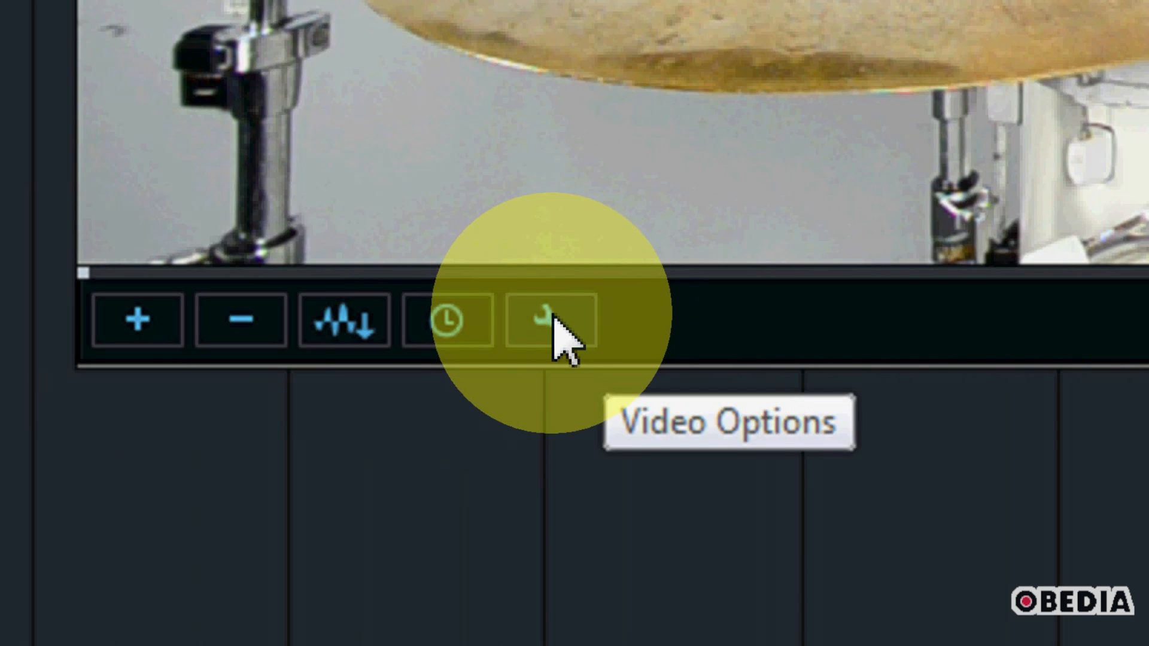
# Open the video options to view the available player sizes, leaving the size unchosen
pyautogui.click(552, 320)
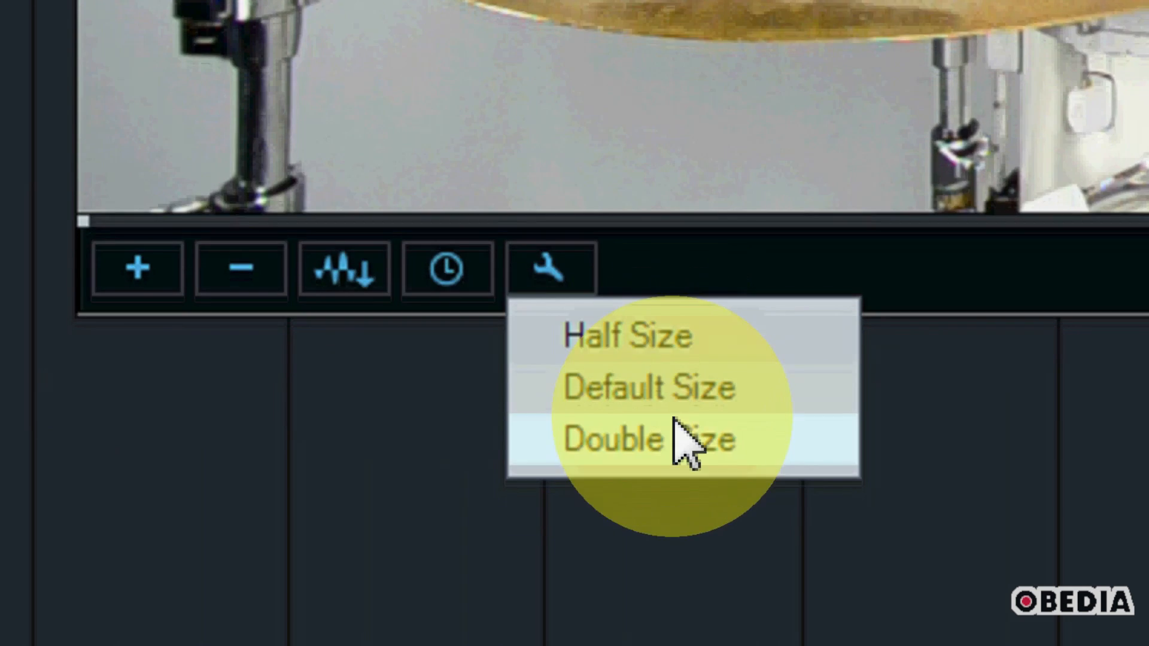
pyautogui.click(927, 264)
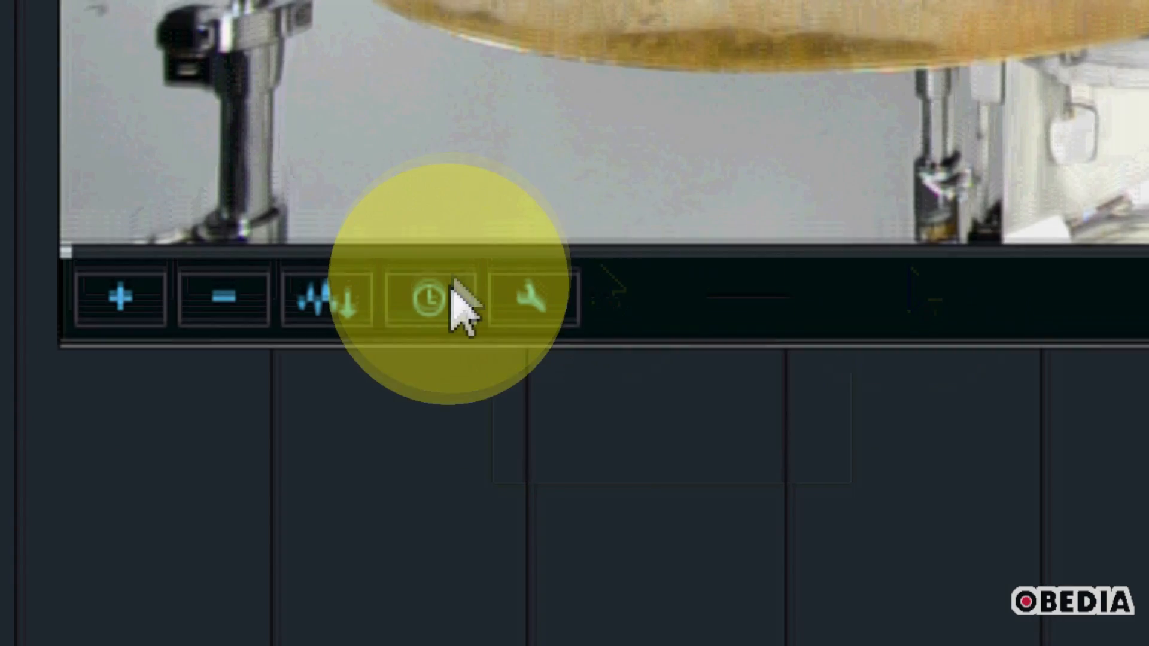
pyautogui.click(450, 296)
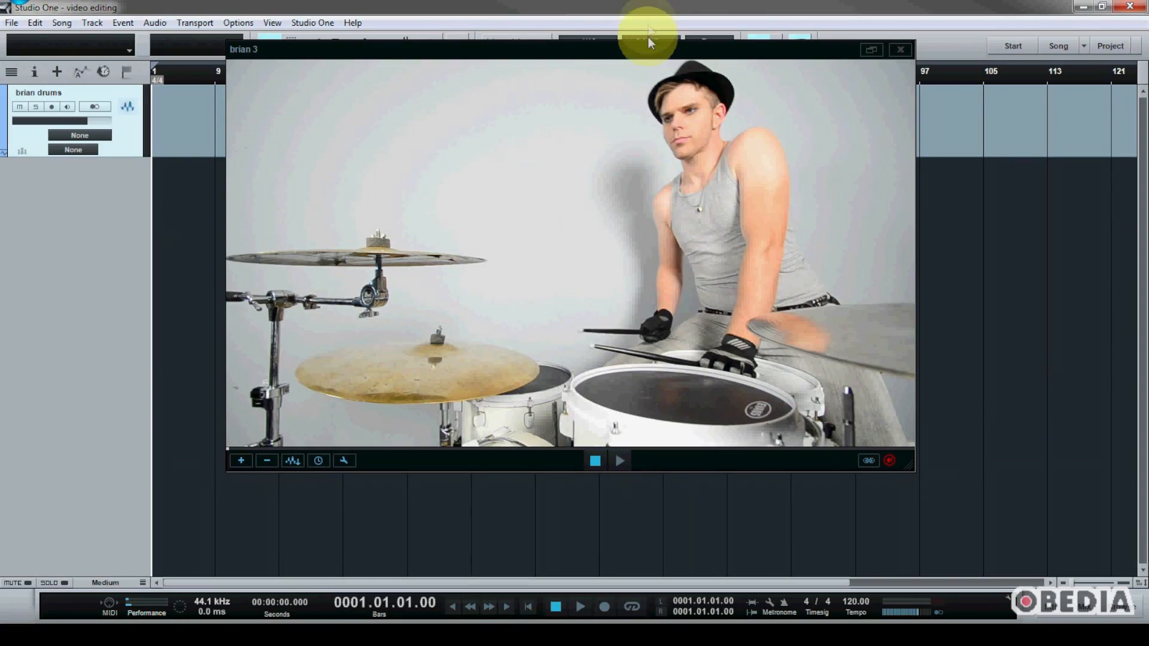
# Move the video window clear of the timeline ruler and scrub the video by jumping the playhead to bars such as 28, 45, 68, 37 and 4
pyautogui.moveTo(648, 47); pyautogui.dragTo(621, 64)
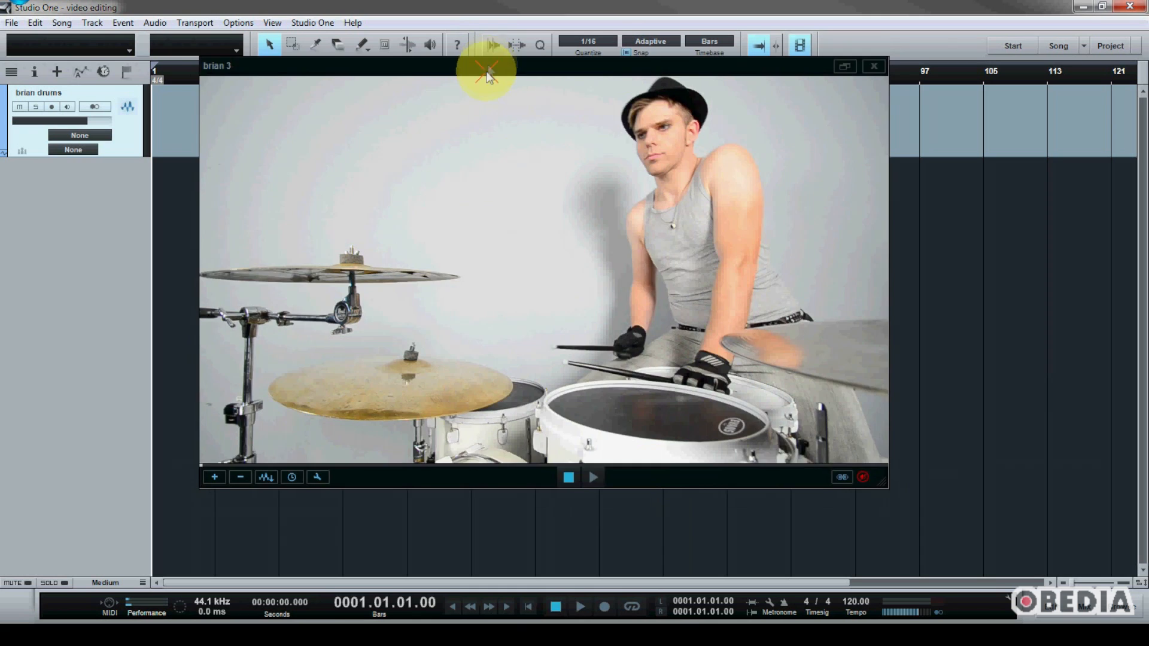
pyautogui.moveTo(487, 73); pyautogui.dragTo(465, 115)
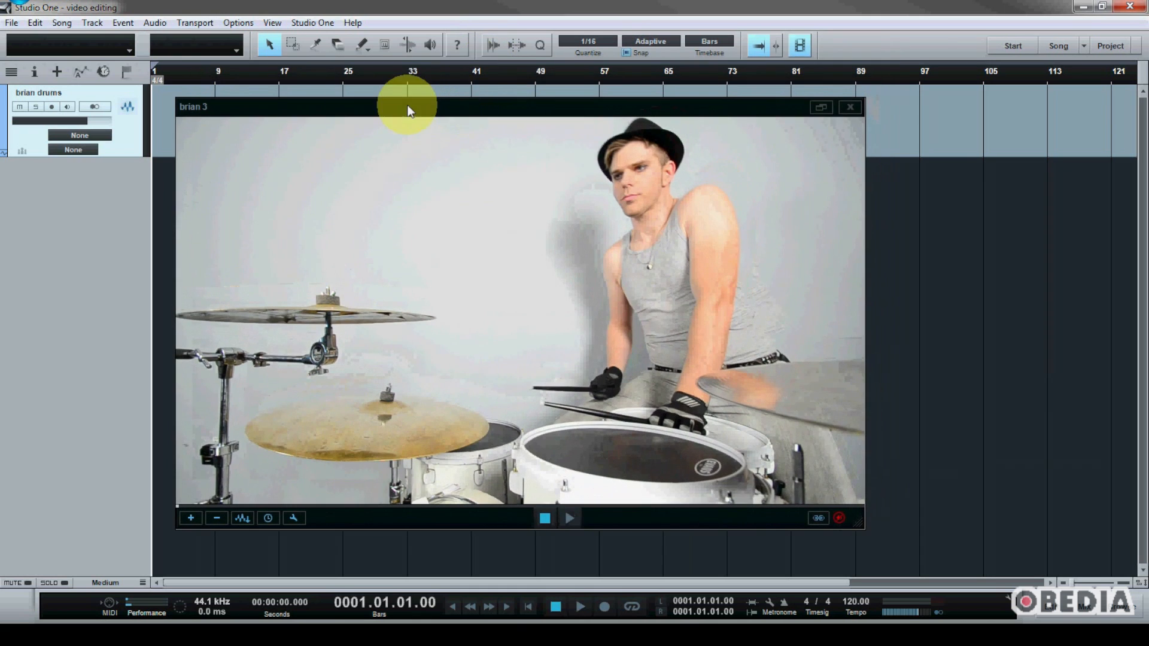
pyautogui.click(238, 77)
pyautogui.click(297, 76)
pyautogui.click(368, 74)
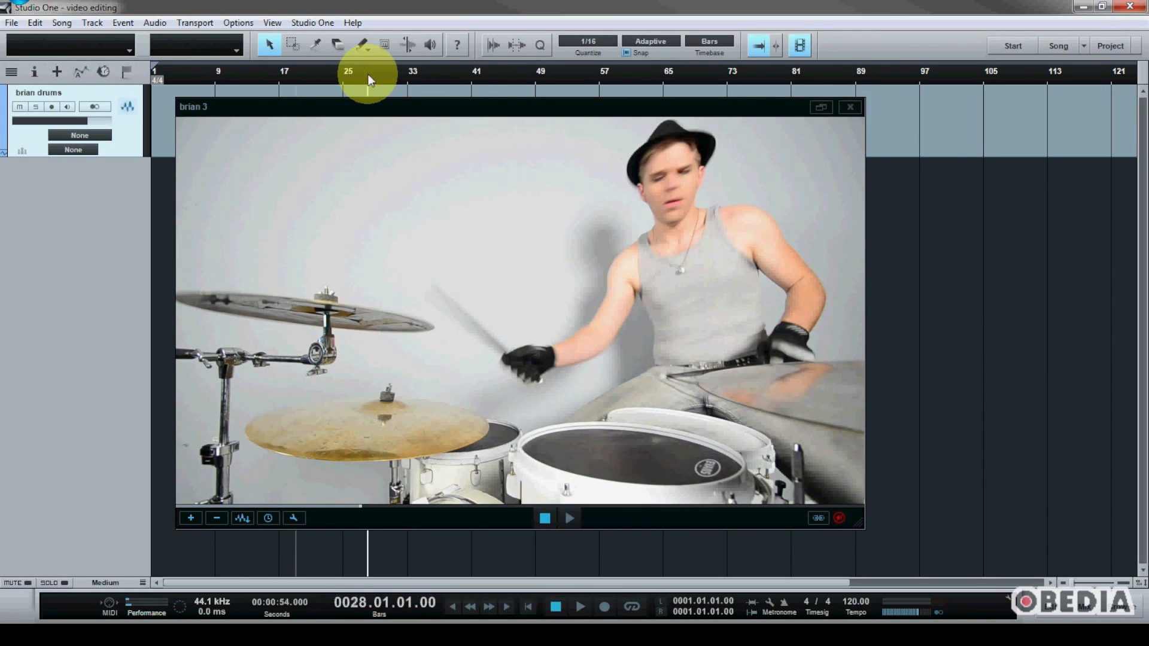
pyautogui.click(422, 74)
pyautogui.click(506, 72)
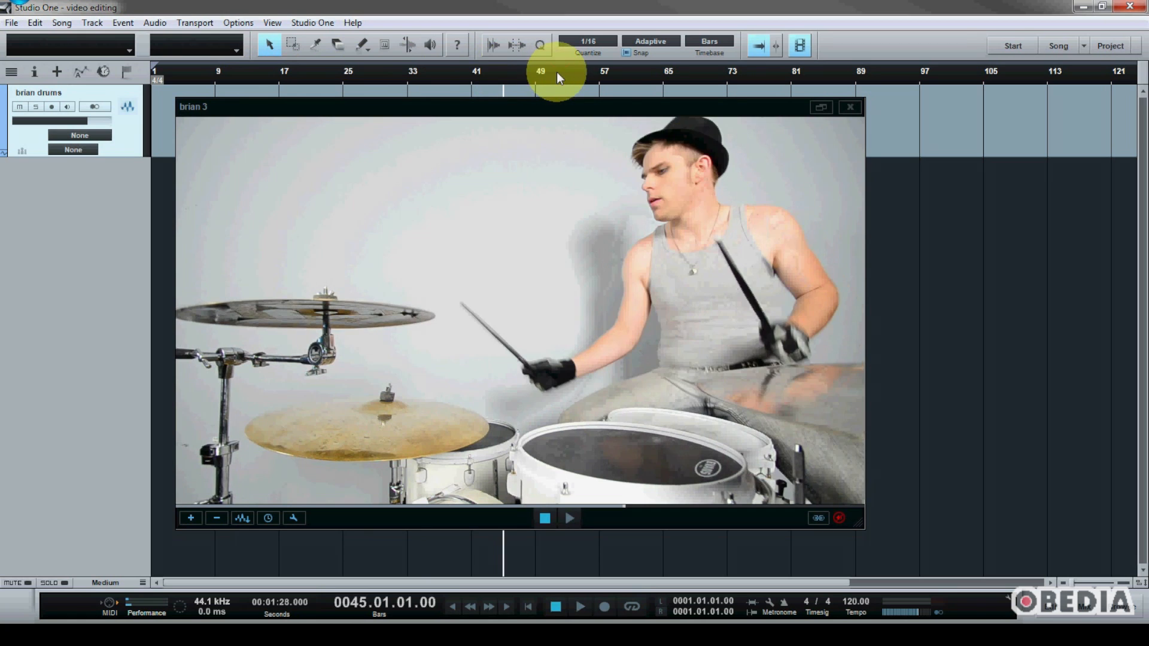
pyautogui.click(688, 73)
pyautogui.click(565, 73)
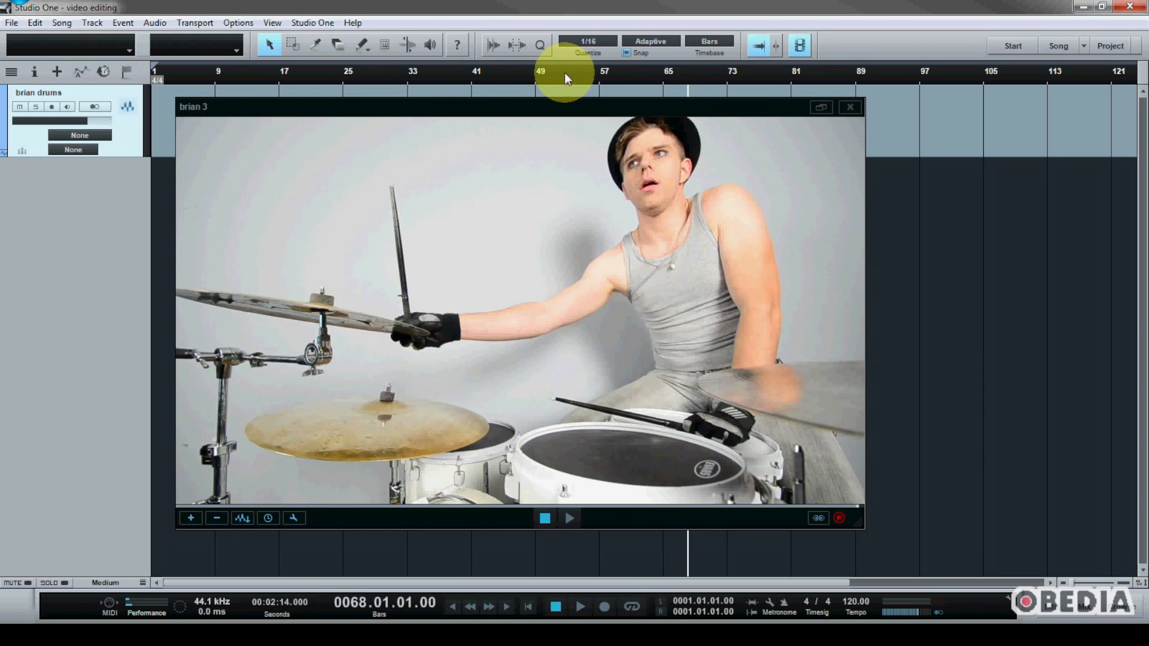
pyautogui.click(436, 78)
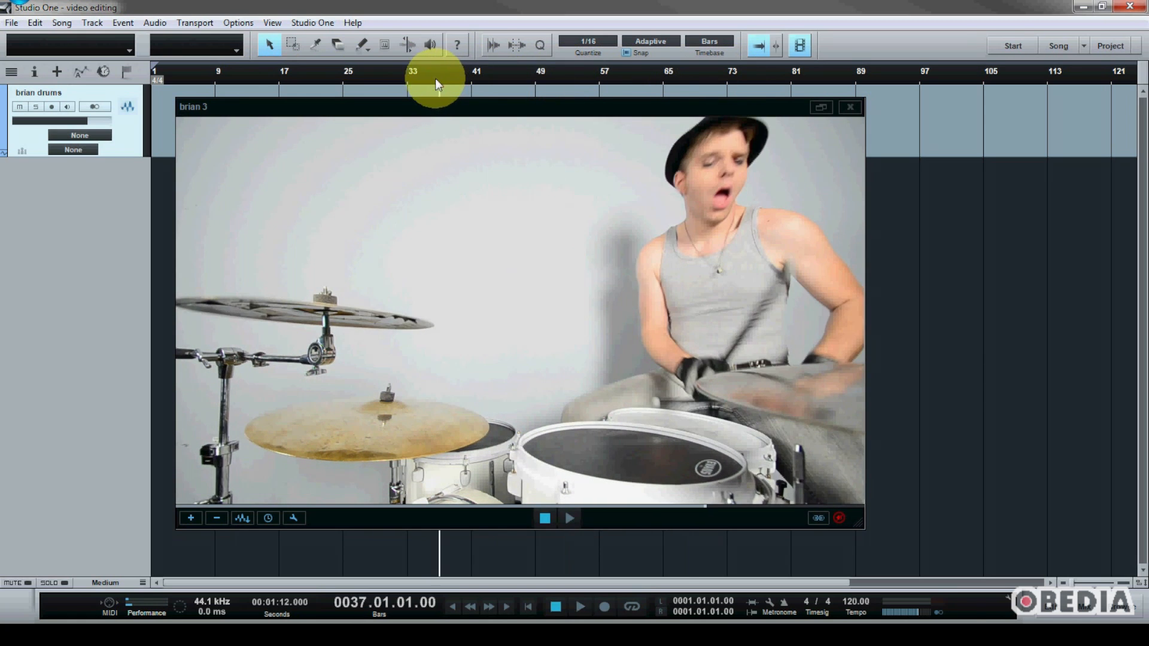
pyautogui.click(305, 73)
pyautogui.click(215, 73)
pyautogui.click(174, 82)
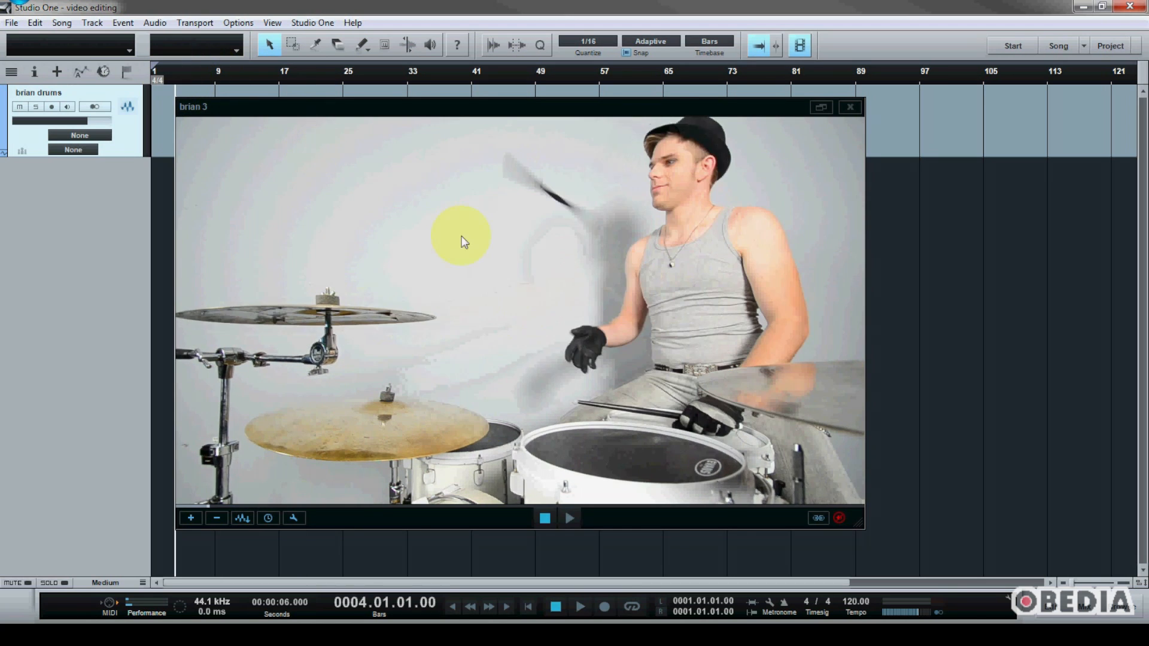
# Play the song from bar 1, unmute the video's audio during playback, and stop the transport
pyautogui.click(536, 605)
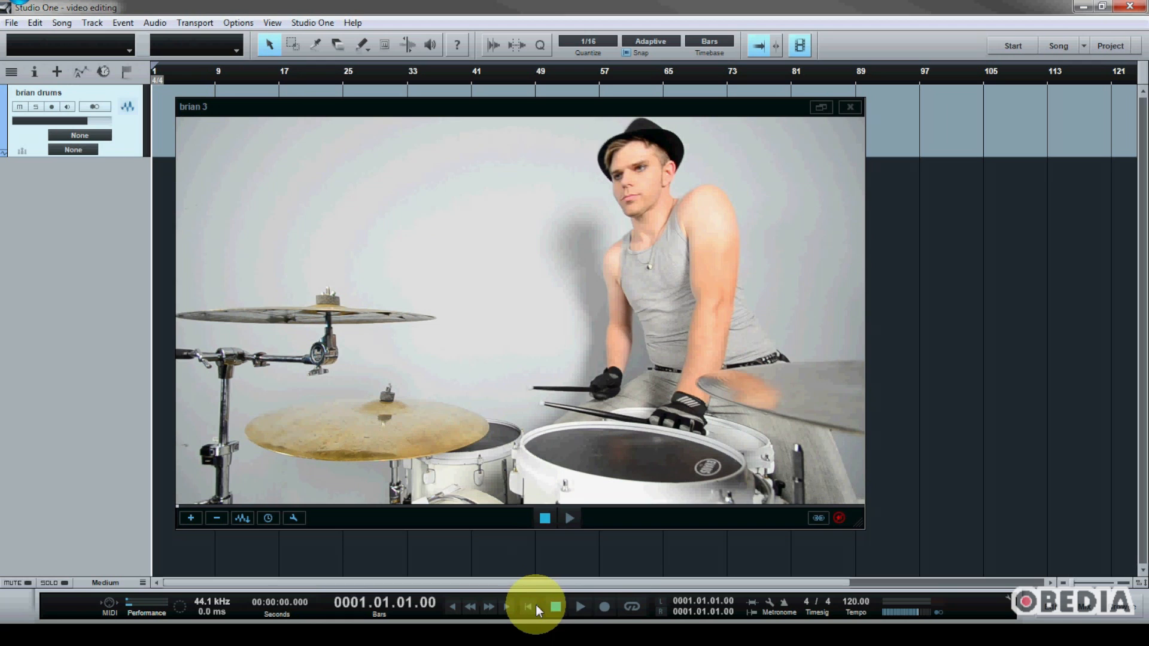
pyautogui.click(578, 606)
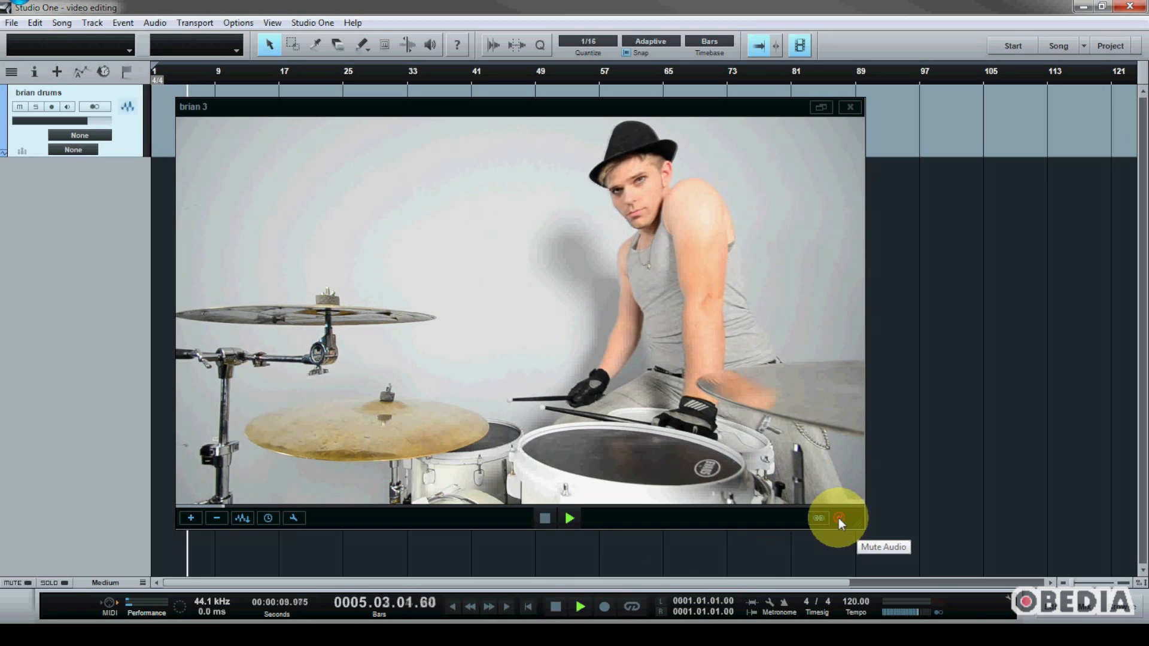
pyautogui.click(839, 518)
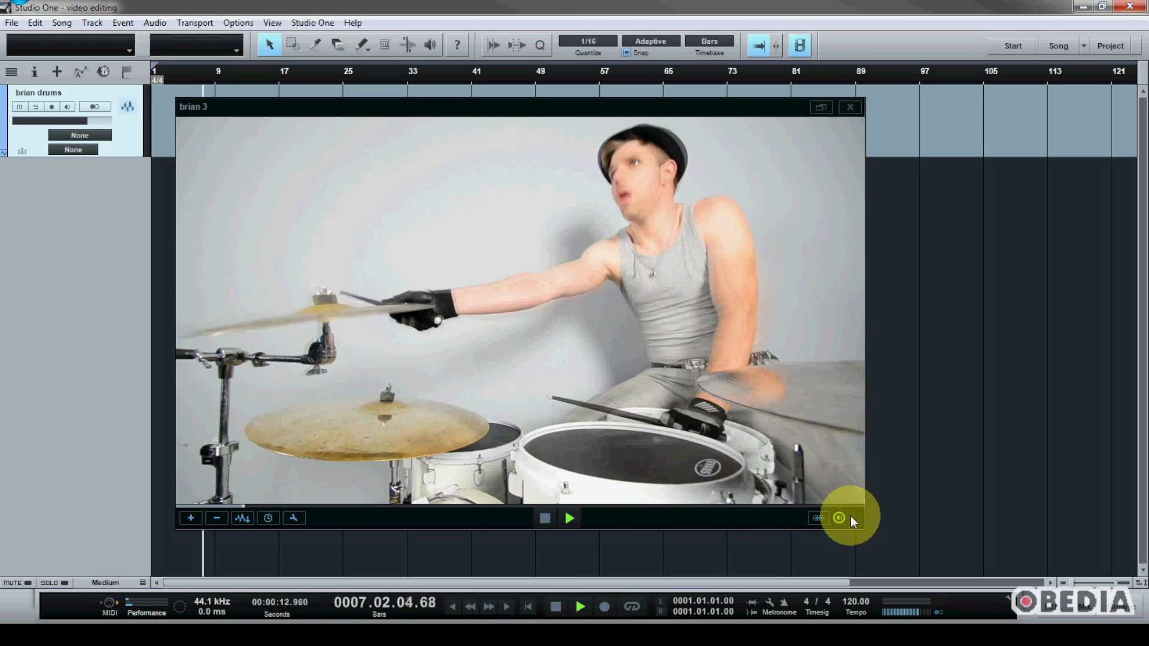
pyautogui.press('space')
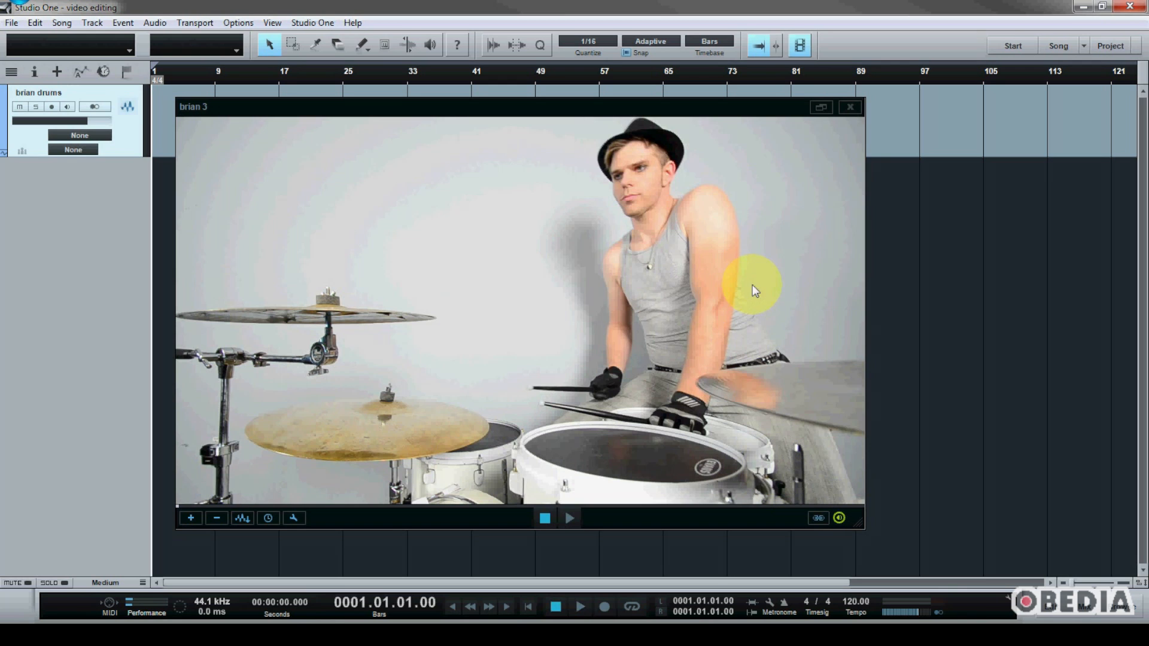
# Reposition the video window and extract the video's audio to a new track
pyautogui.moveTo(589, 113); pyautogui.dragTo(621, 106)
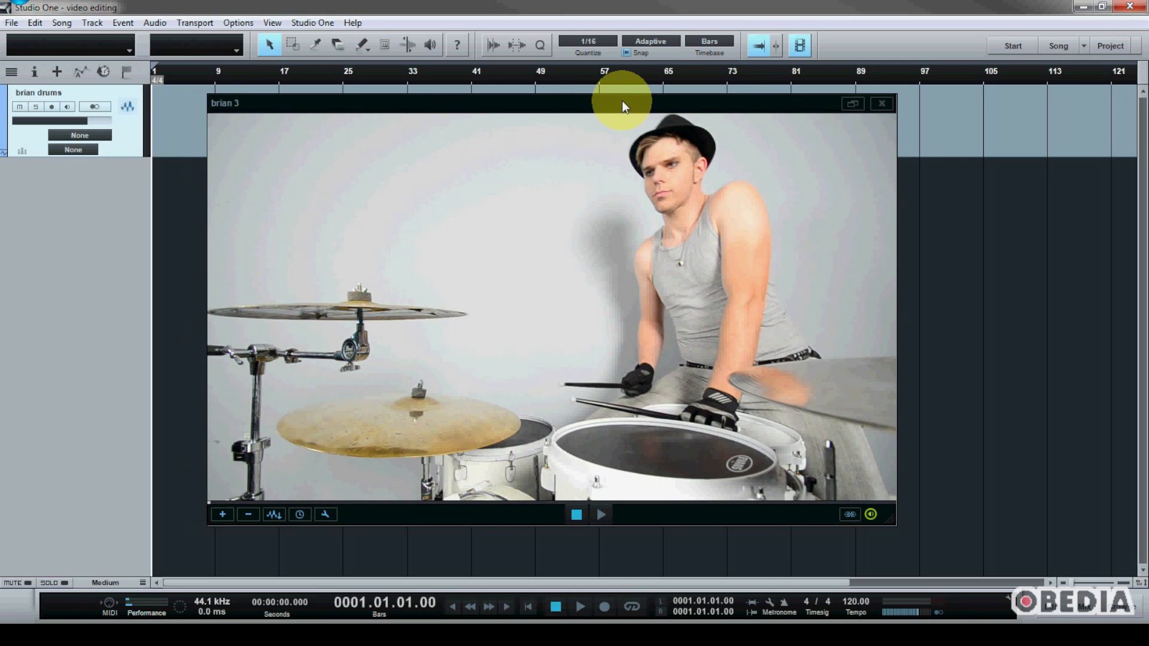
pyautogui.moveTo(623, 103)
pyautogui.mouseDown()
pyautogui.moveTo(650, 101)
pyautogui.moveTo(641, 95)
pyautogui.mouseUp()
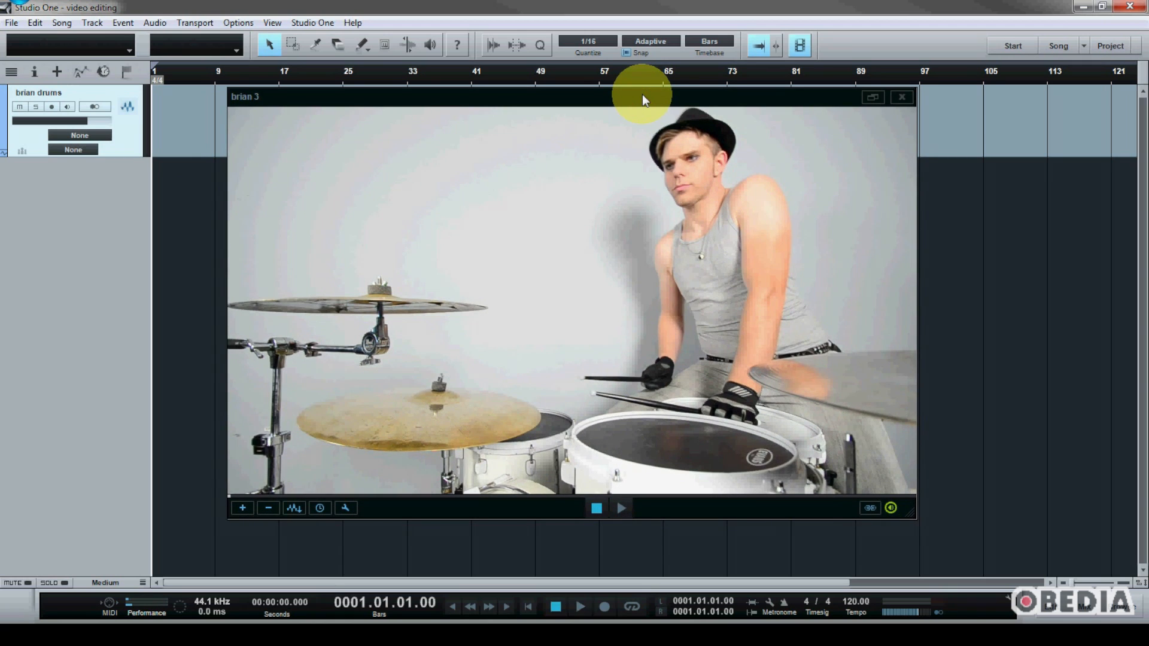
pyautogui.moveTo(643, 96); pyautogui.dragTo(777, 90)
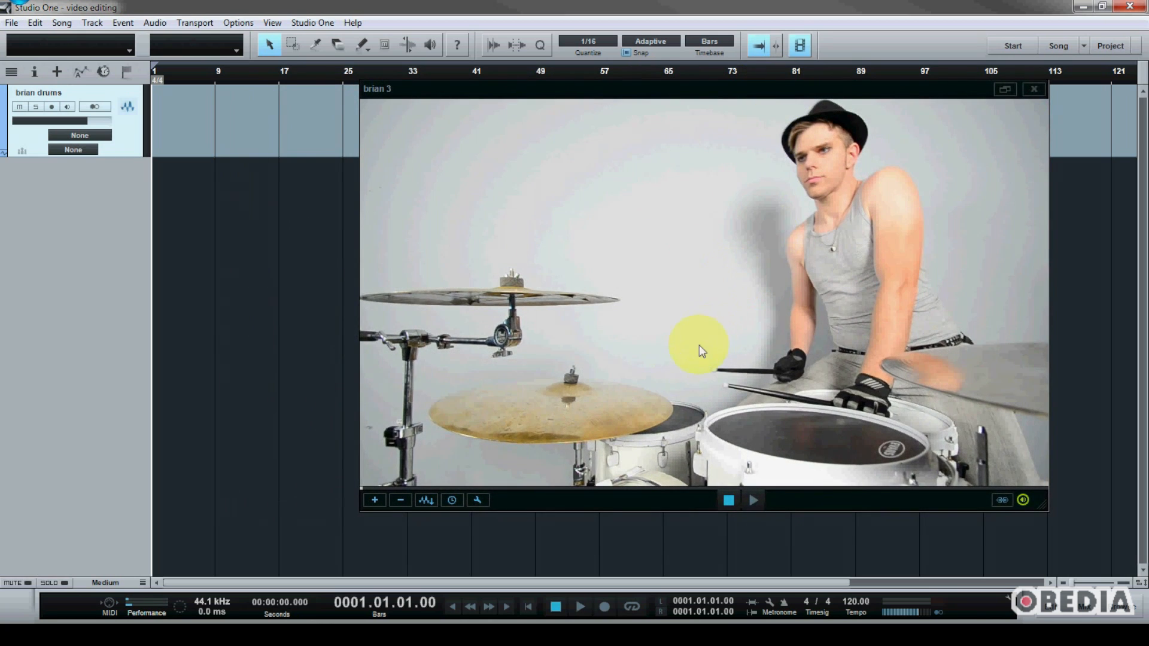
pyautogui.click(430, 500)
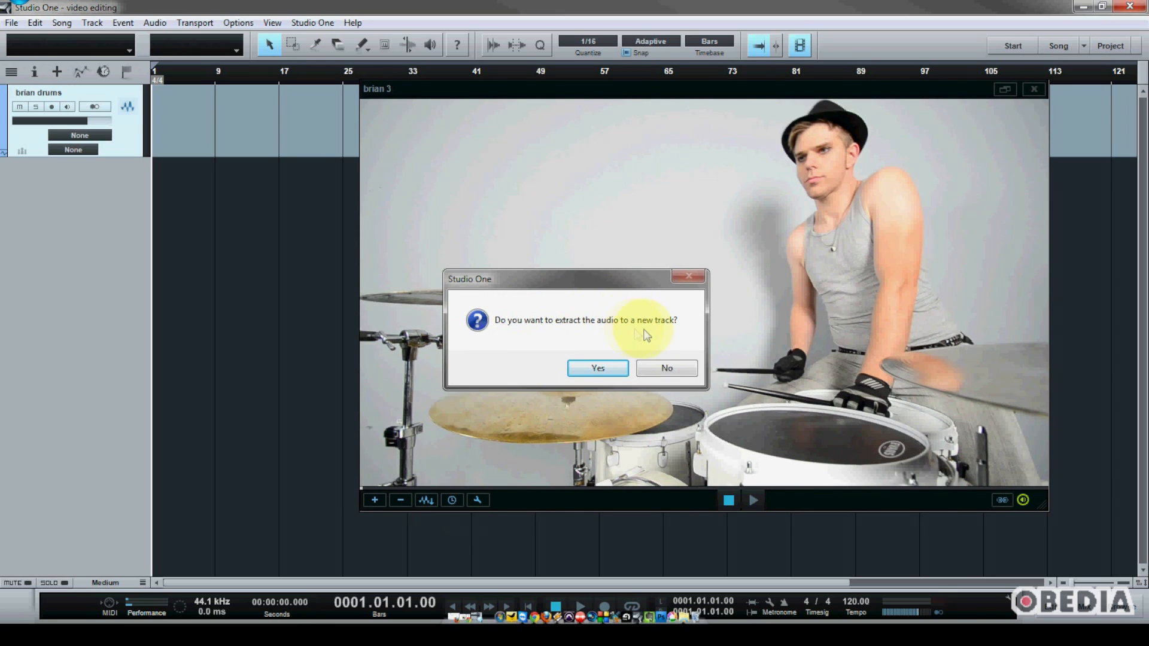
pyautogui.click(609, 367)
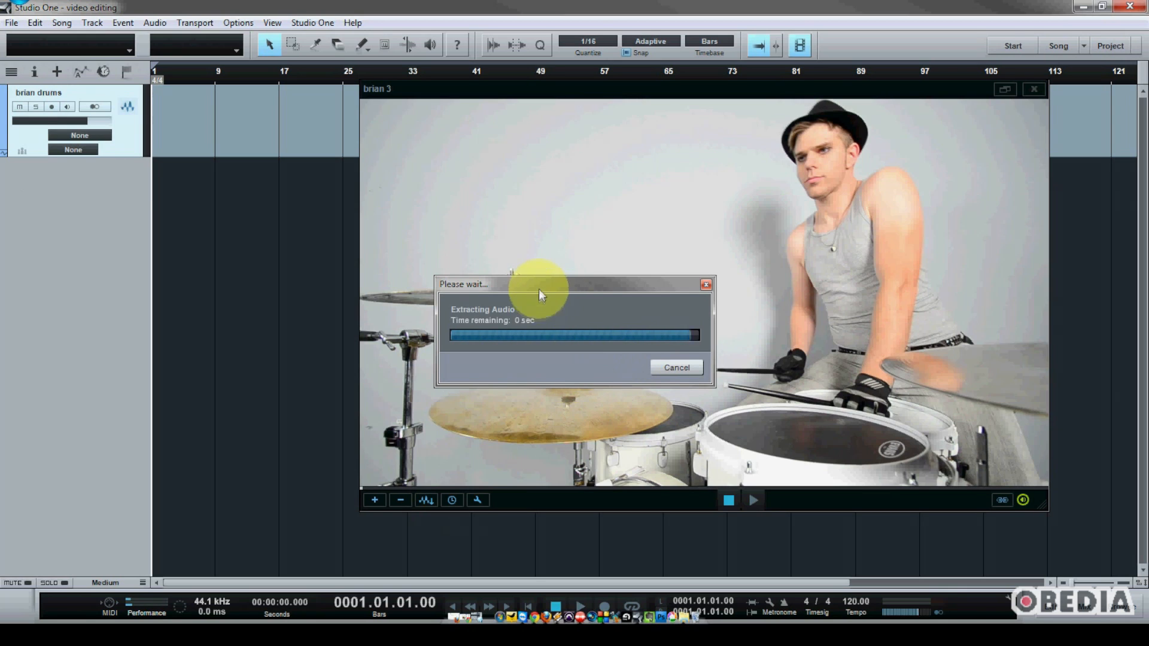
# Move the video window off the extracted audio, place the playhead at bar 16, and enlarge the brian 3 track's height
pyautogui.moveTo(473, 87); pyautogui.dragTo(418, 133)
pyautogui.click(273, 73)
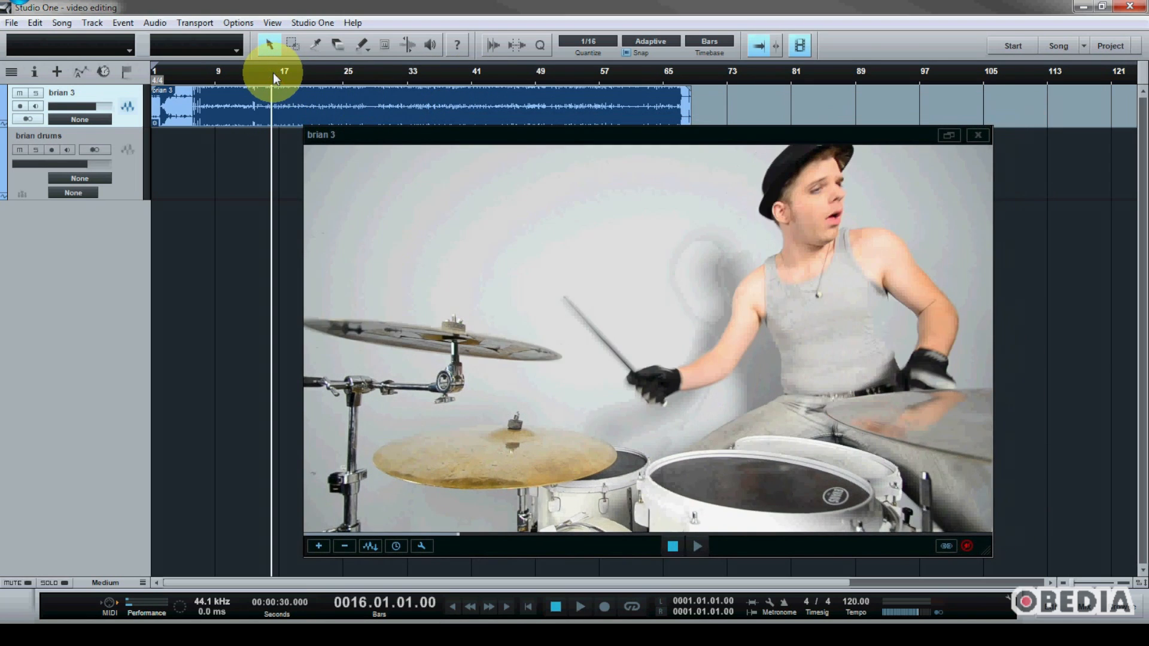
pyautogui.moveTo(130, 130); pyautogui.dragTo(133, 208)
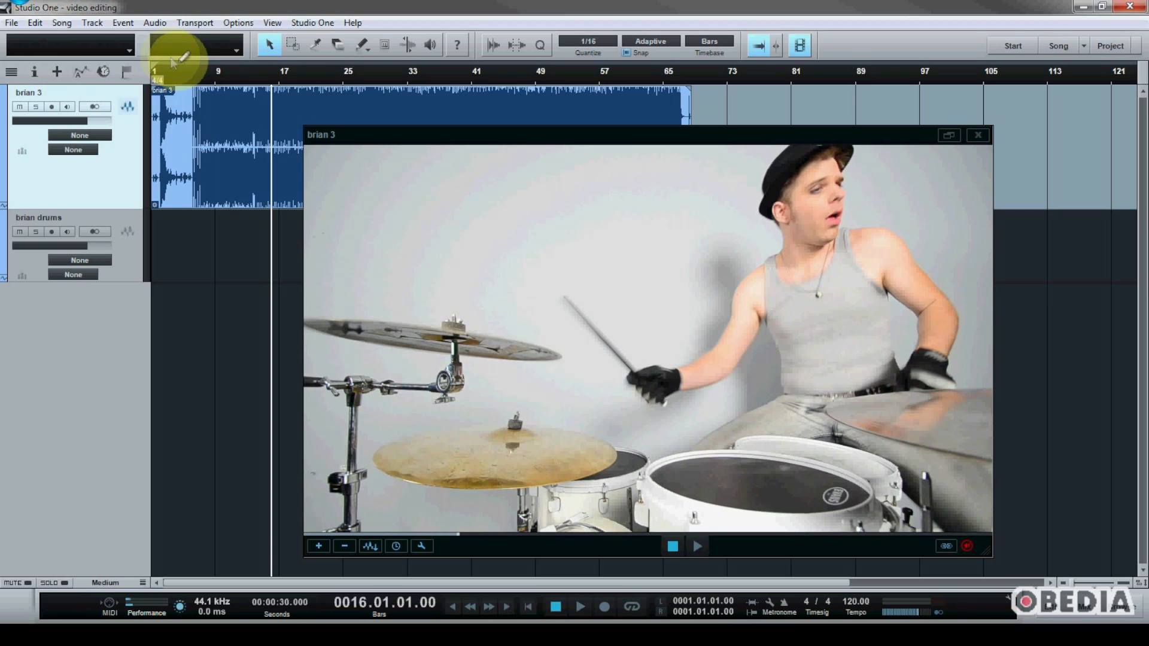
# Compare the video with the extracted waveform by placing the playhead at bars such as 9, 16, 27, 48 and 3
pyautogui.click(218, 74)
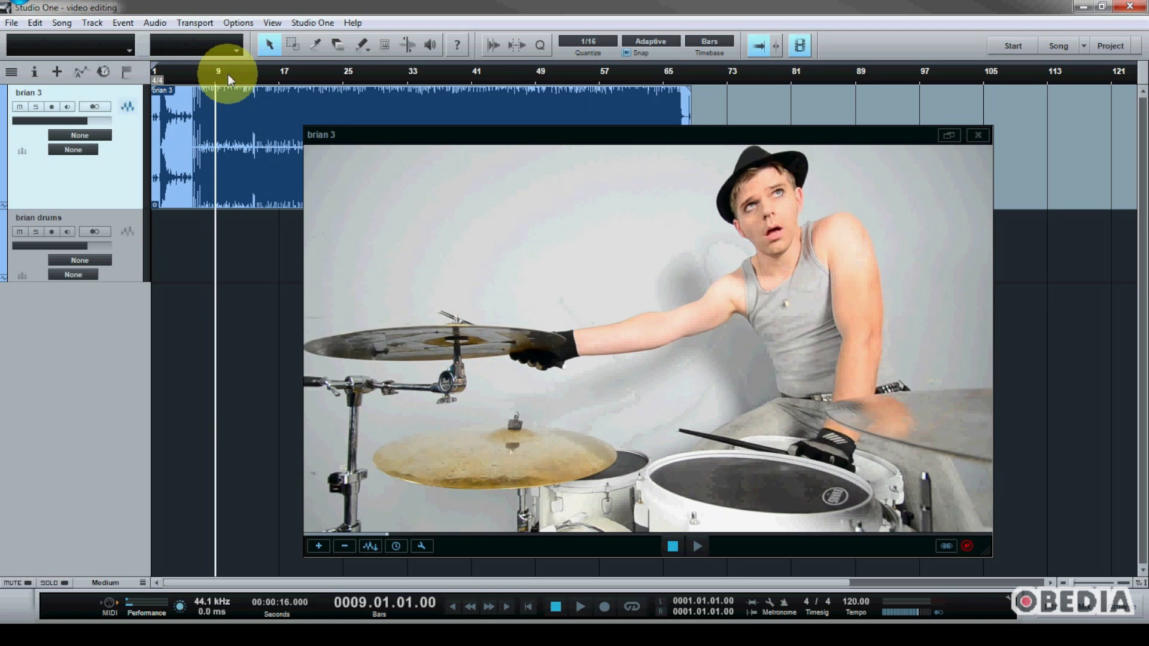
pyautogui.click(269, 72)
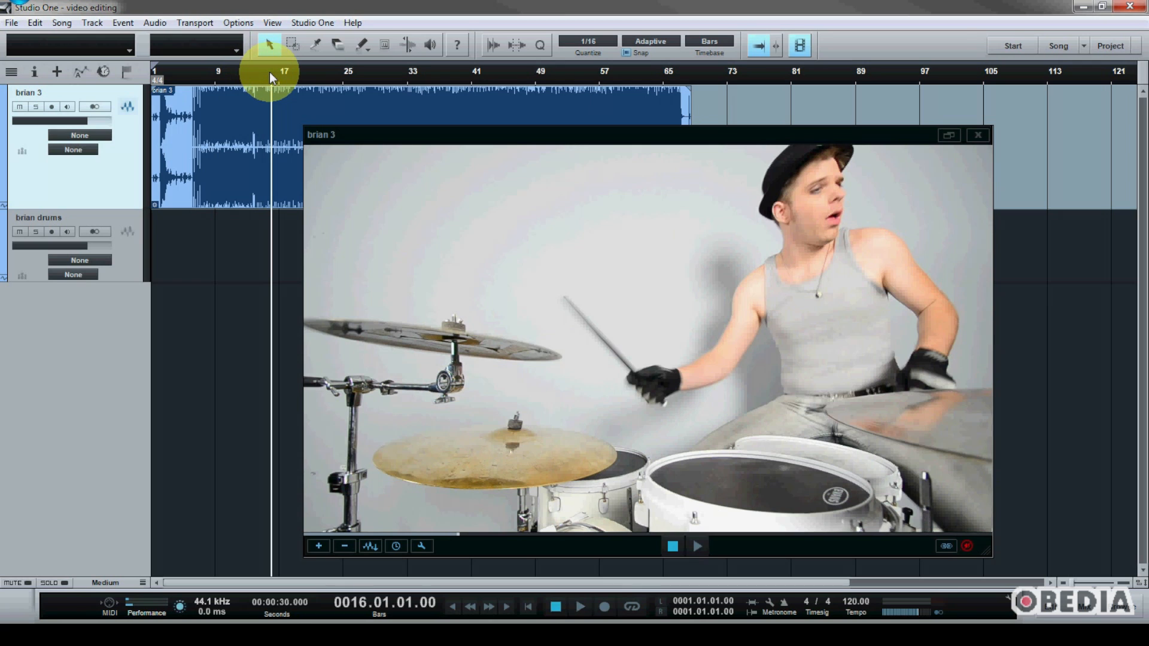
pyautogui.click(305, 71)
pyautogui.click(362, 74)
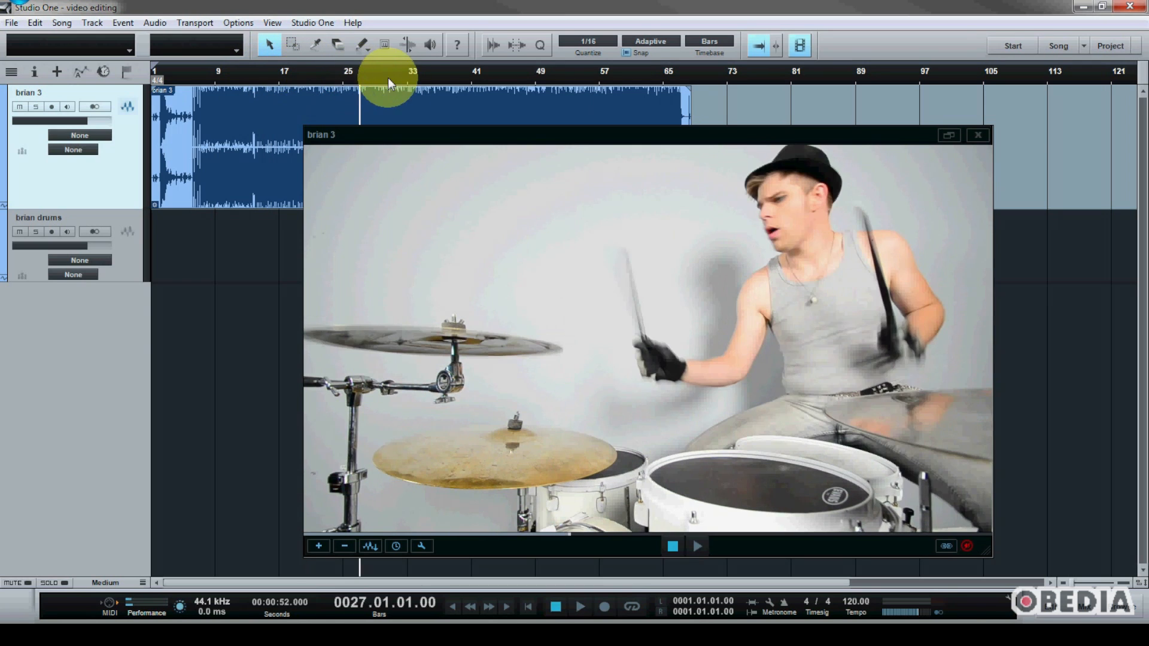
pyautogui.moveTo(417, 80); pyautogui.dragTo(574, 80)
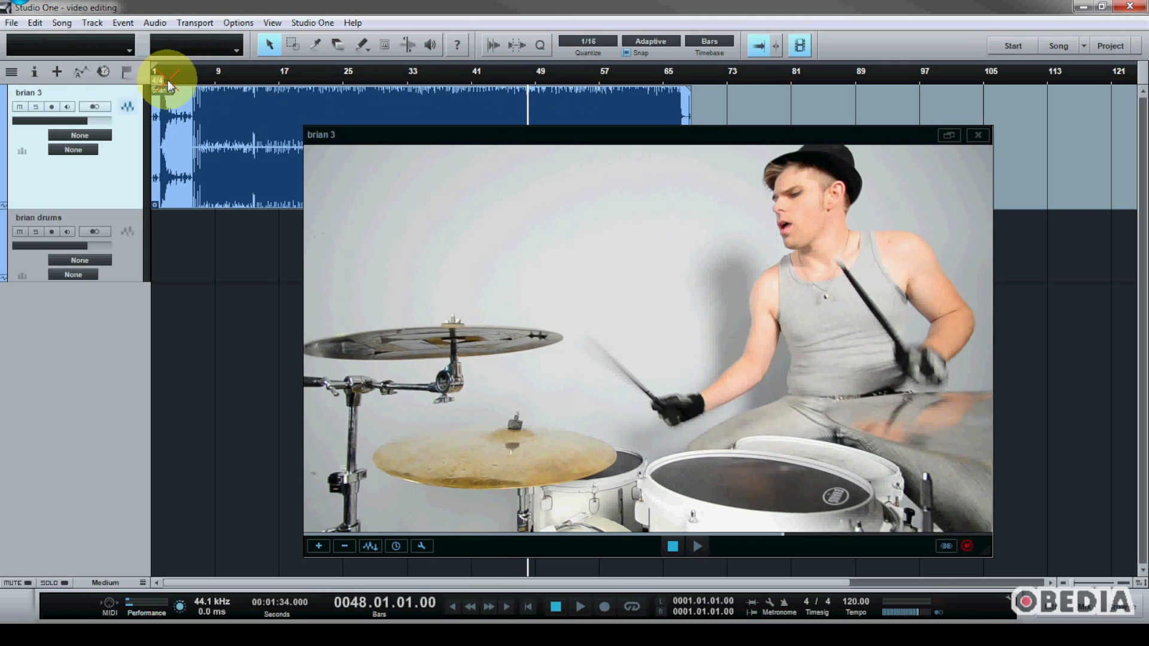
pyautogui.click(168, 80)
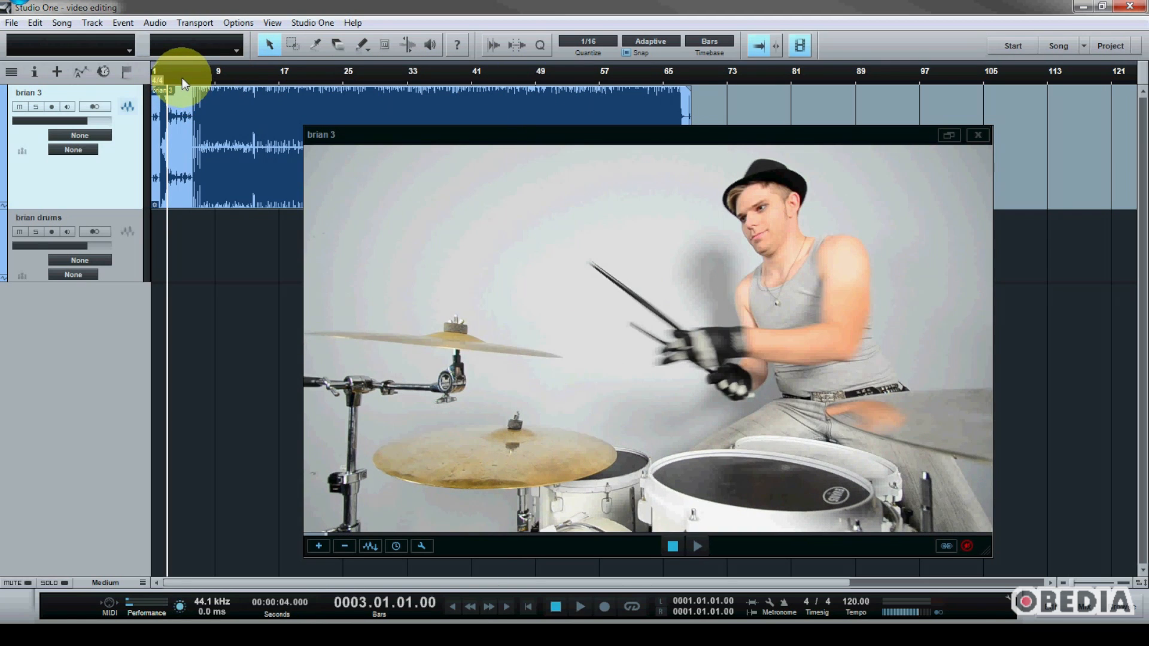
# Uncover more of the brian 3 waveform and place the playhead at bar 6, just before the first loud drum hits
pyautogui.moveTo(182, 78); pyautogui.dragTo(217, 74)
pyautogui.scroll(-2, 218, 74)
pyautogui.moveTo(366, 138); pyautogui.dragTo(404, 120)
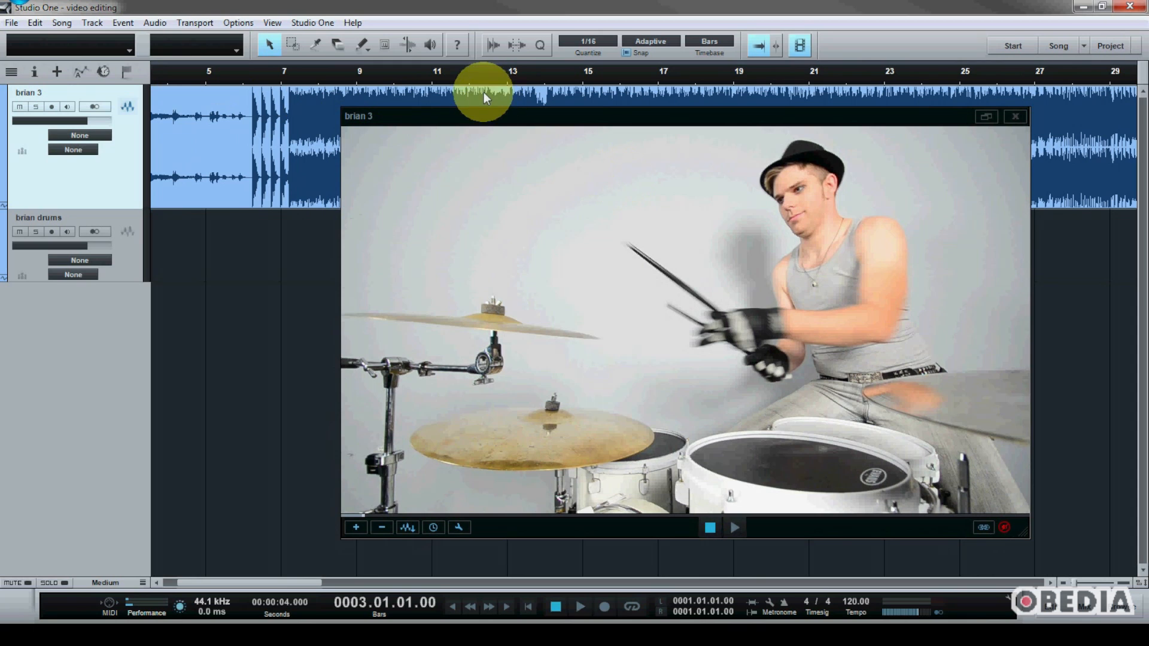
pyautogui.click(243, 70)
pyautogui.scroll(3, 250, 70)
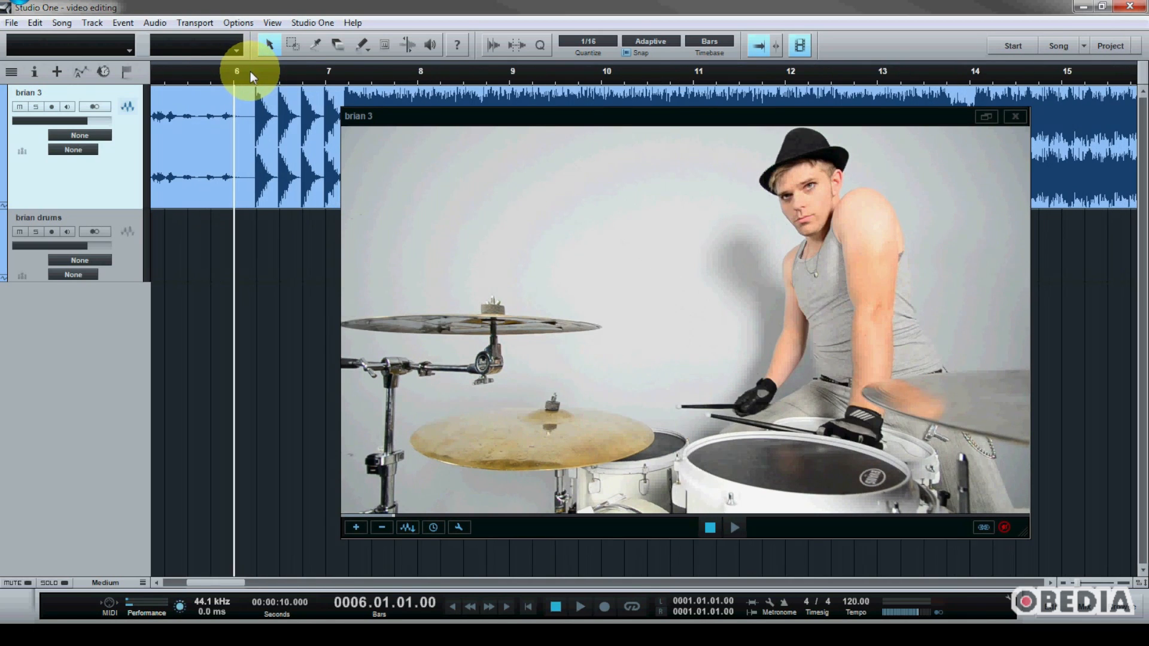
# Place the brian drums recording on the brian drums track just before bar 5 and hide the video window
pyautogui.moveTo(362, 115); pyautogui.dragTo(392, 117)
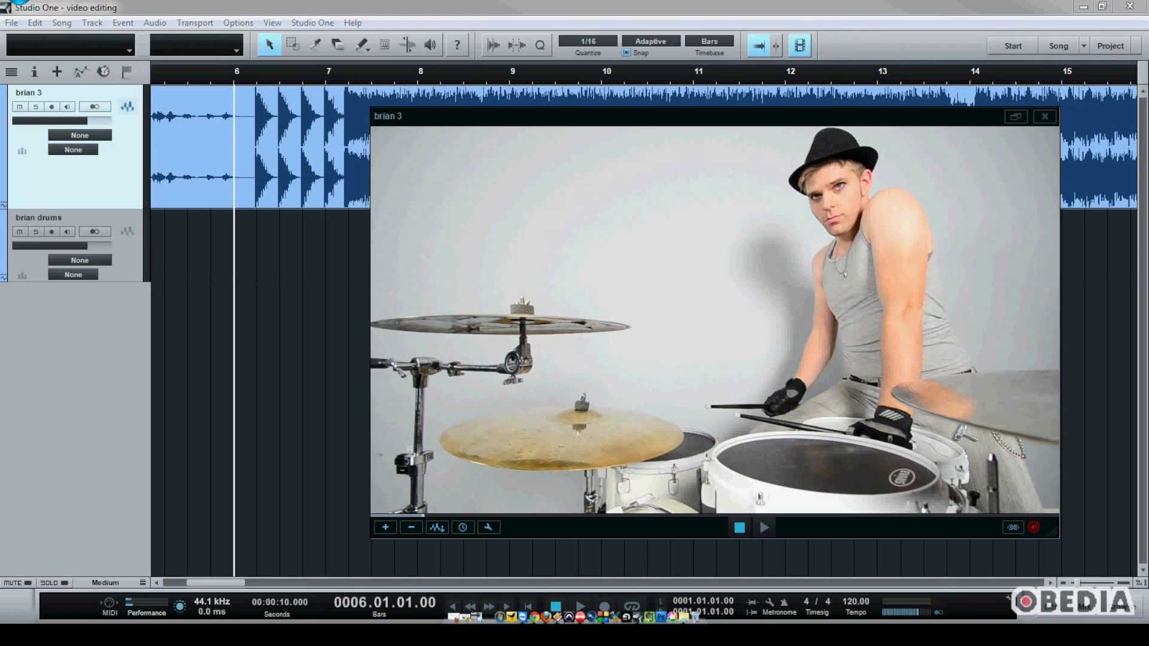
pyautogui.moveTo(487, 167); pyautogui.dragTo(152, 250)
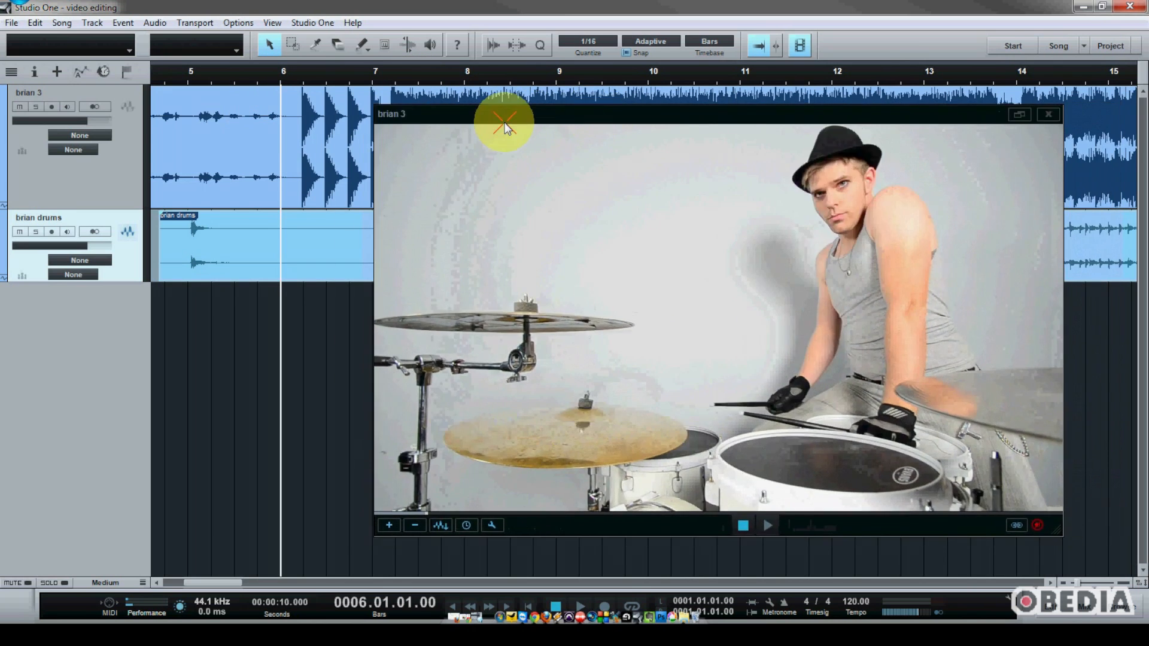
pyautogui.hotkey('ctrl', 'alt', 'v')
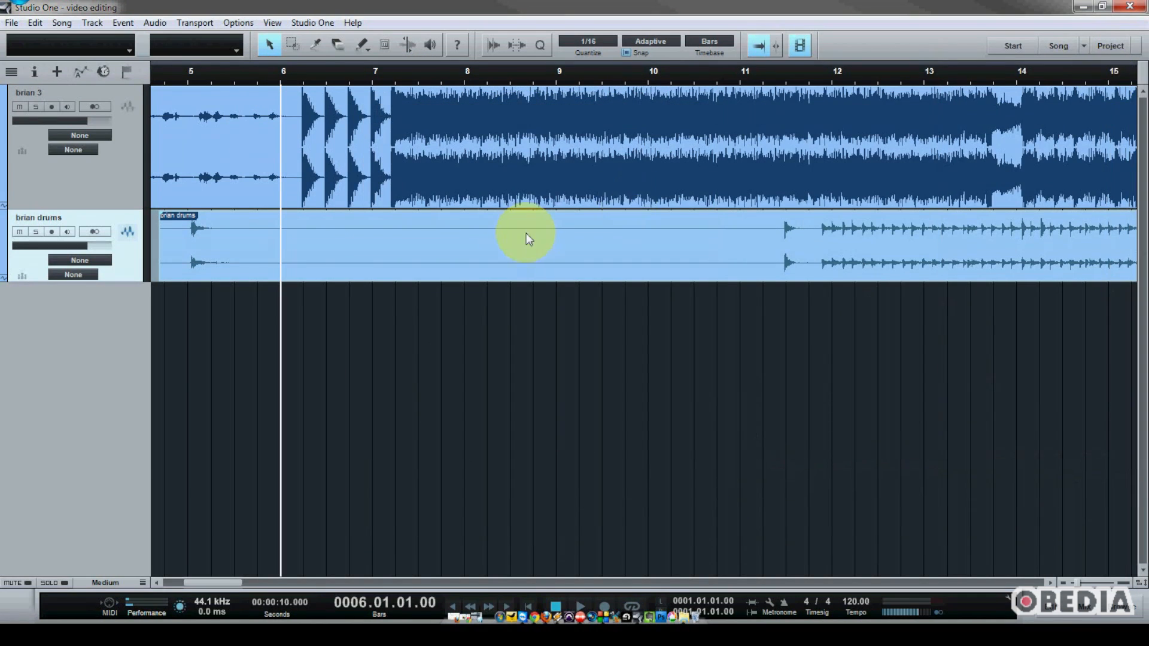
# Move the brian drums event along the timeline so its first hit sits near the first loud brian 3 hit after bar 6
pyautogui.scroll(-3, 523, 72)
pyautogui.scroll(-2, 523, 72)
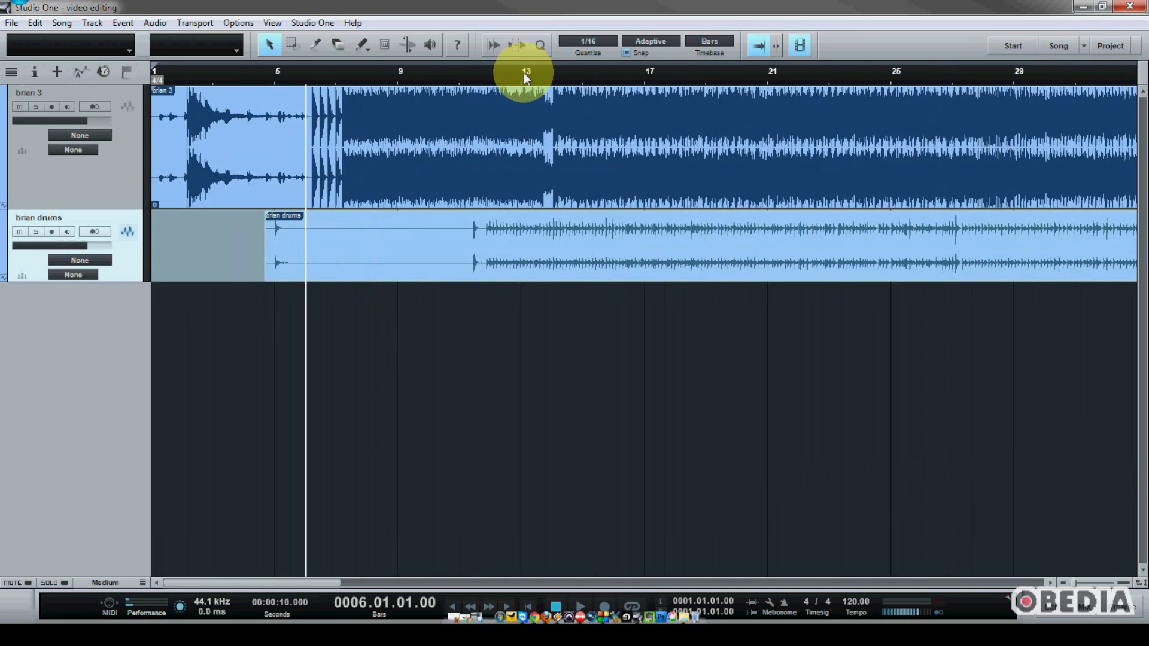
pyautogui.moveTo(426, 251); pyautogui.dragTo(464, 259)
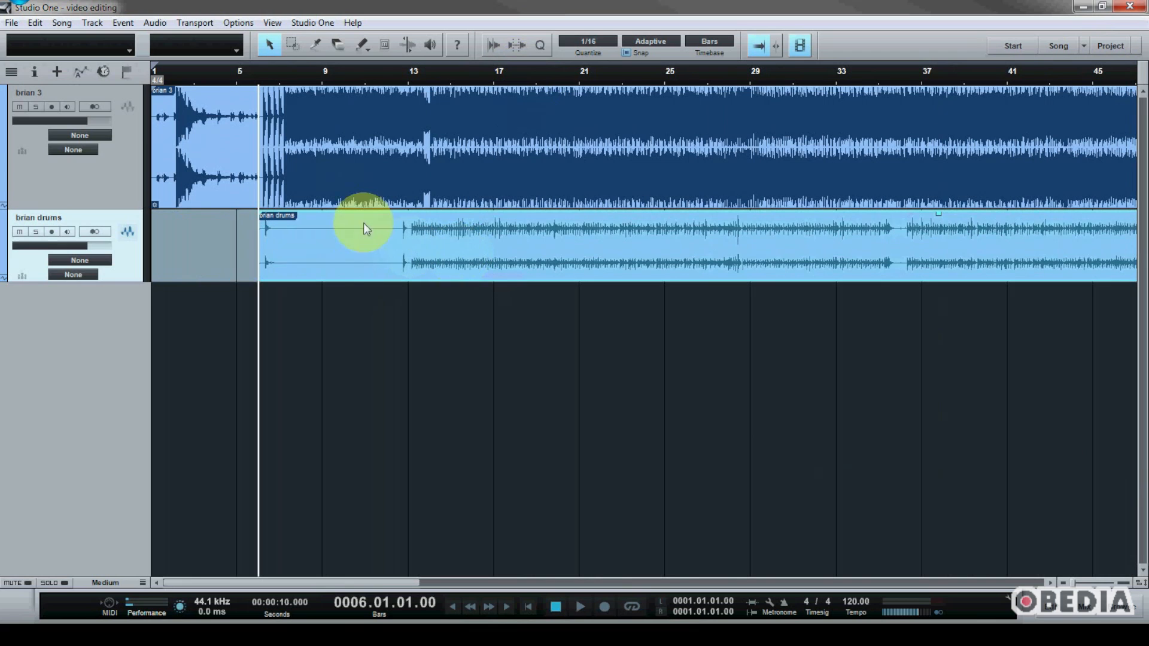
pyautogui.scroll(3, 280, 80)
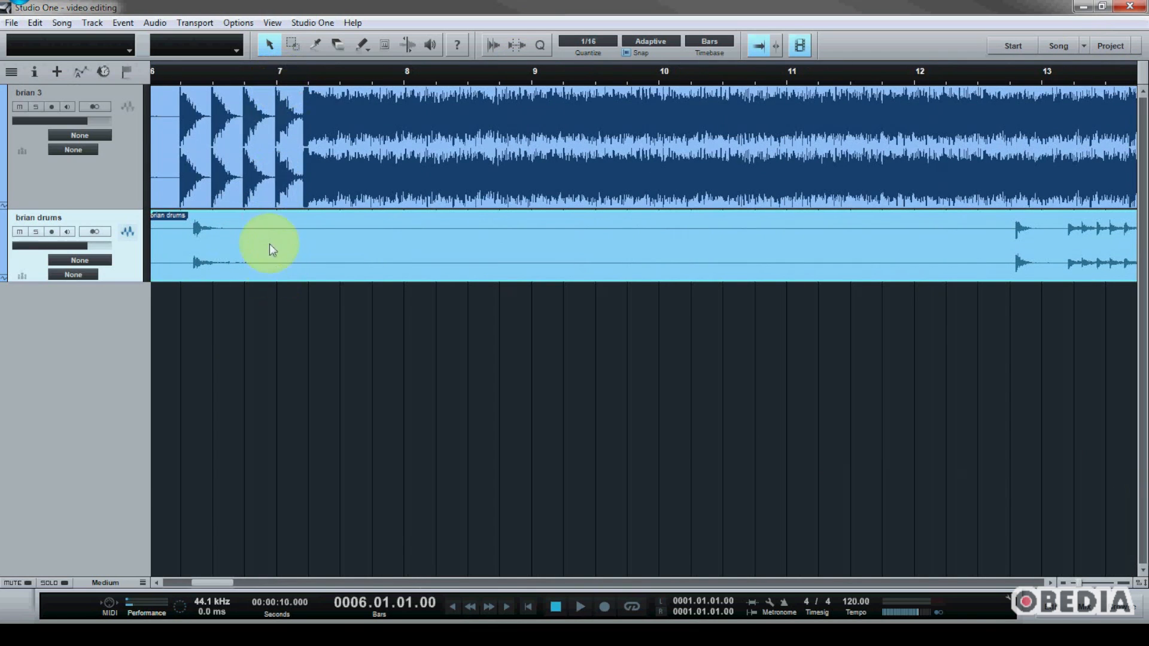
pyautogui.moveTo(267, 69); pyautogui.dragTo(511, 82)
pyautogui.moveTo(479, 252); pyautogui.dragTo(479, 254)
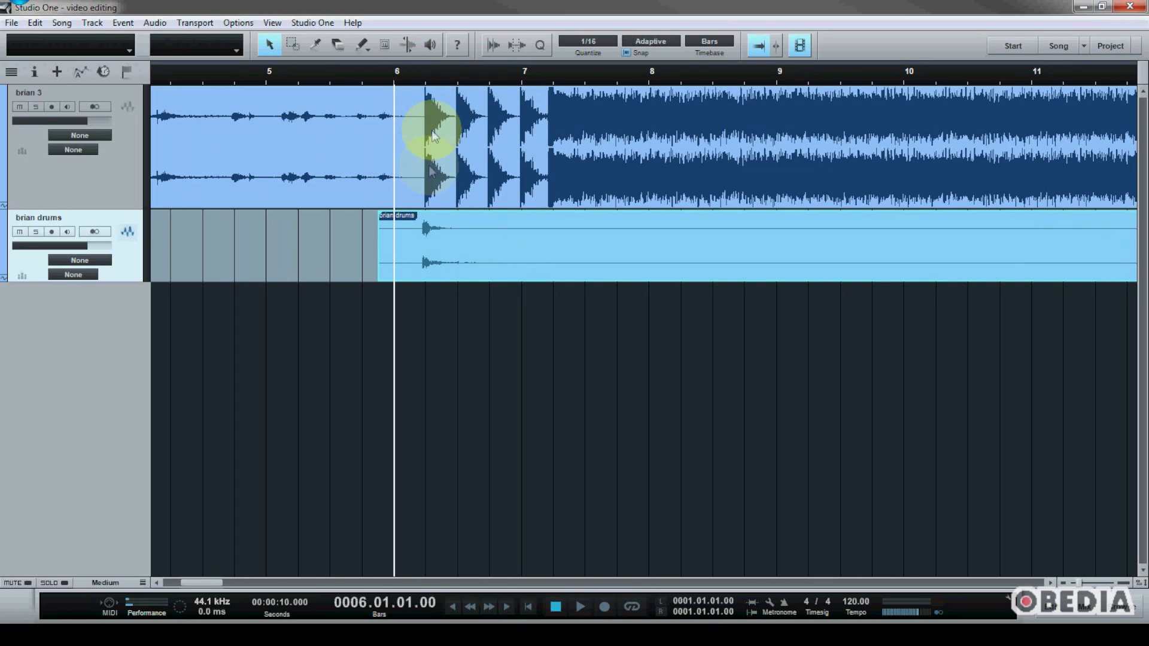
# Align the first brian drums hit with the start of the continuous loud passage after bar 7, disabling Snap for the fine adjustment
pyautogui.moveTo(490, 259); pyautogui.dragTo(623, 254)
pyautogui.scroll(5, 588, 77)
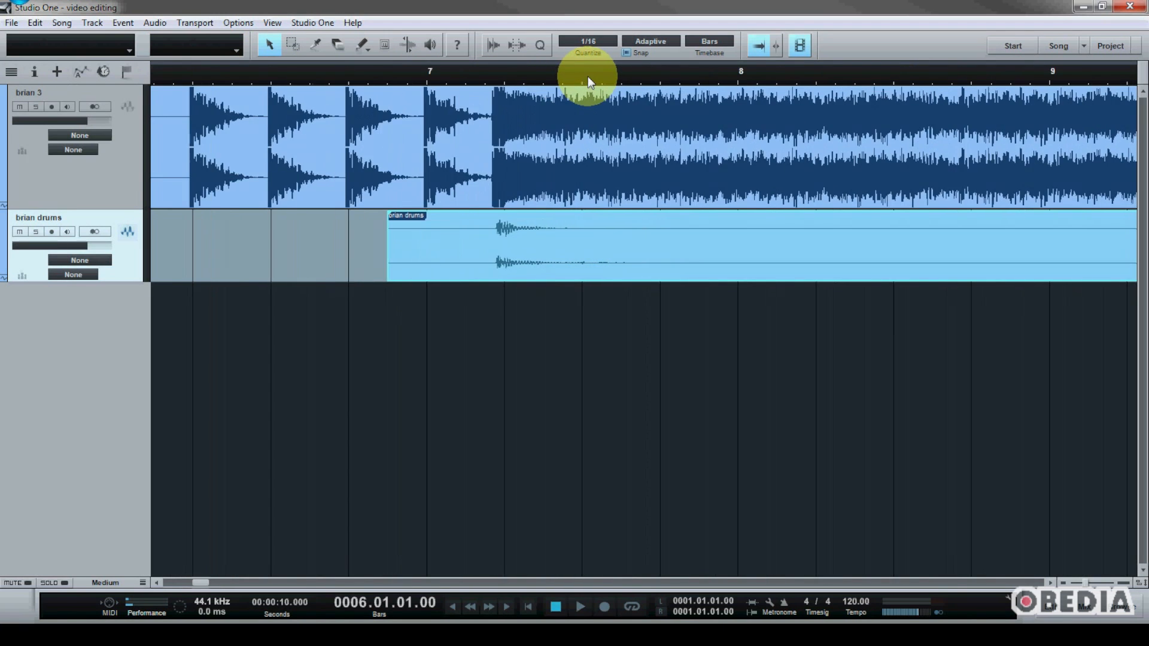
pyautogui.moveTo(545, 239); pyautogui.dragTo(466, 233)
pyautogui.scroll(5, 521, 84)
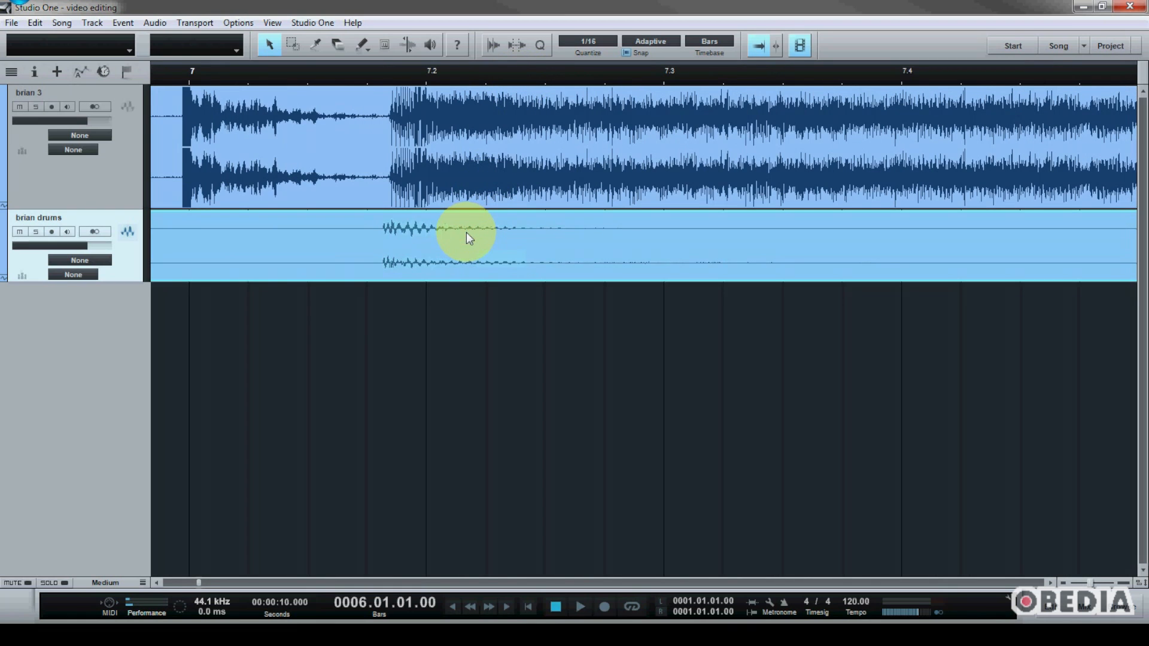
pyautogui.click(625, 53)
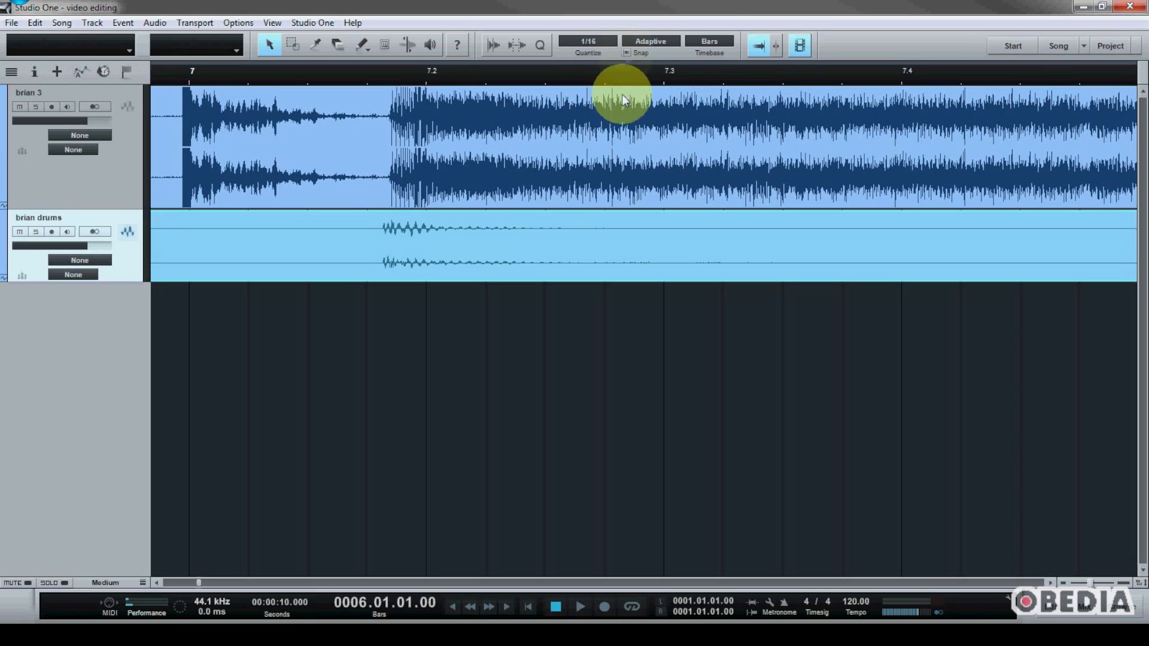
pyautogui.moveTo(449, 256); pyautogui.dragTo(460, 264)
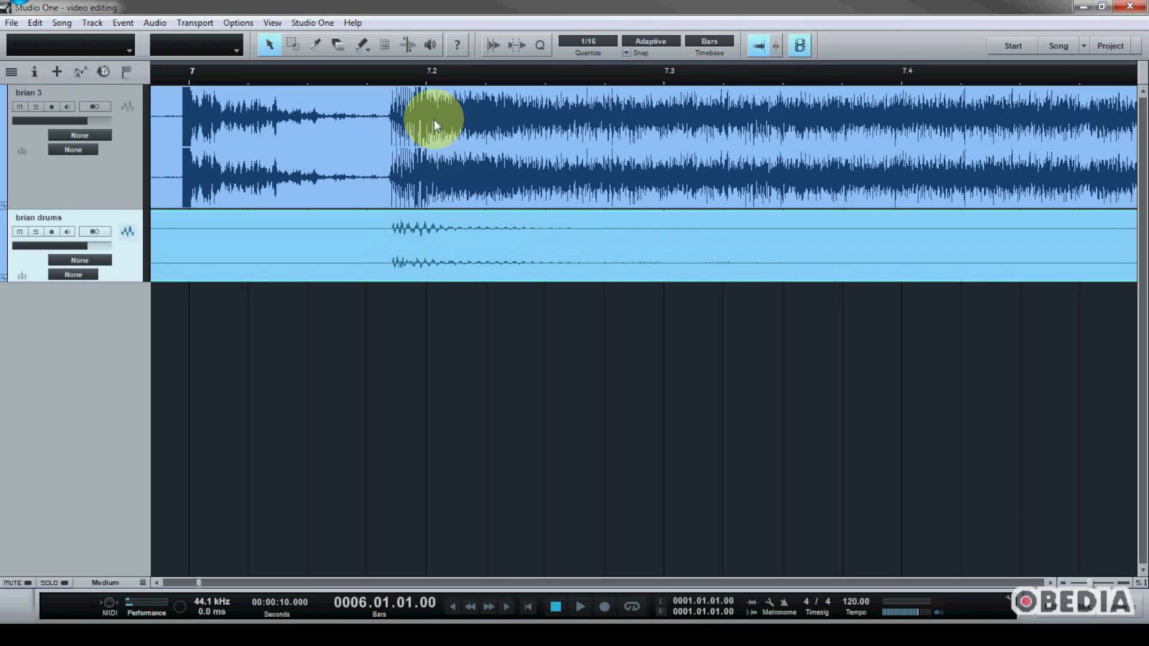
# Show the video window again and mute the brian 3 track
pyautogui.scroll(-5, 429, 77)
pyautogui.scroll(-6, 430, 77)
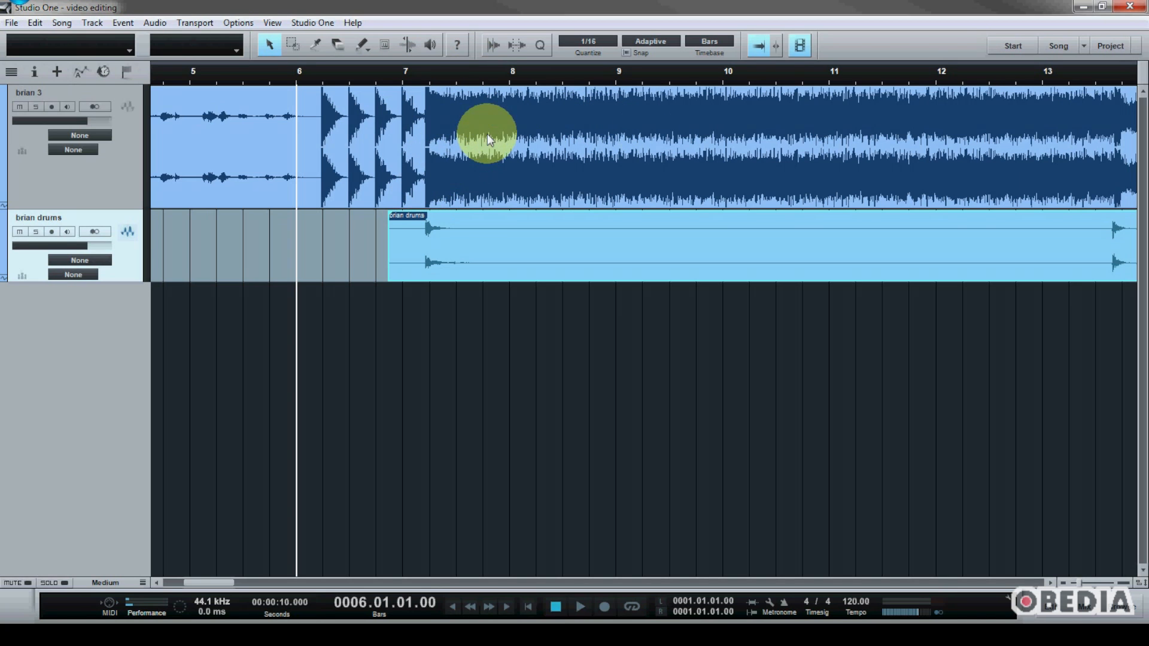
pyautogui.click(800, 46)
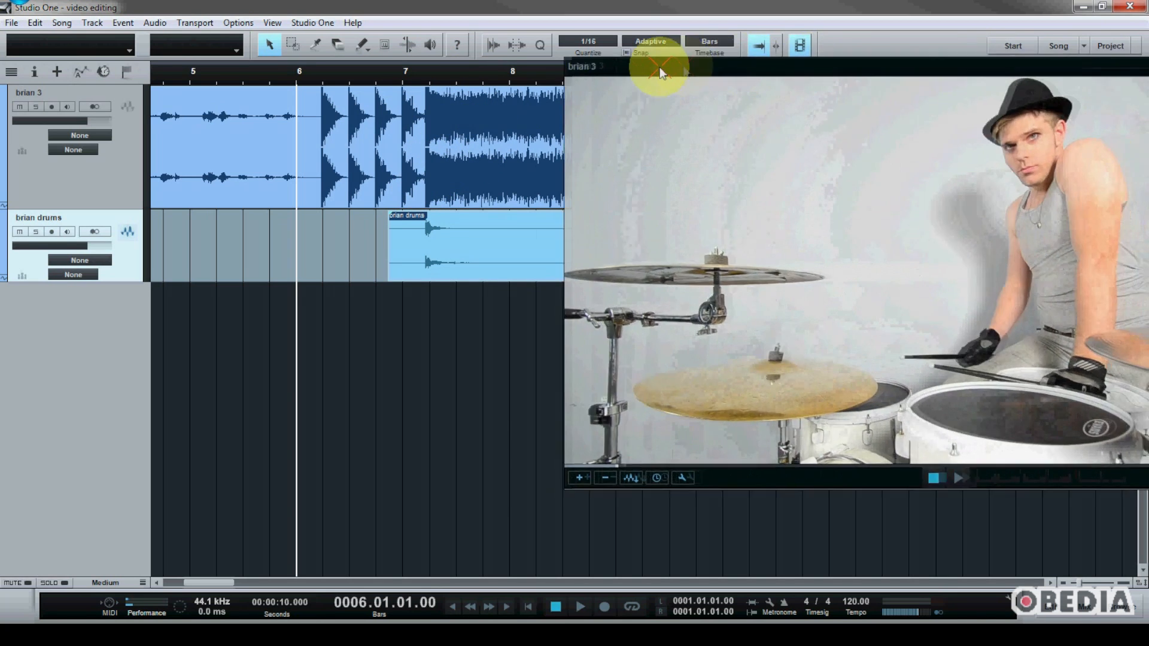
pyautogui.click(19, 108)
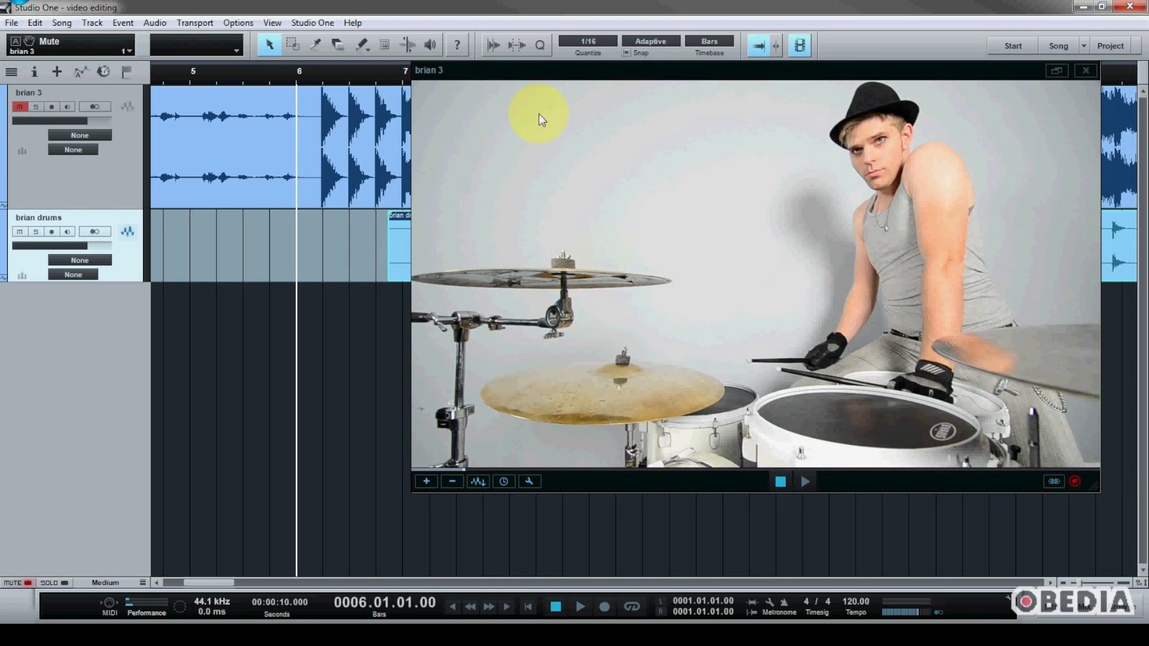
# Reposition the video window and play from bar 6 to check the aligned drums against the picture, stopping after bar 7
pyautogui.moveTo(531, 79); pyautogui.dragTo(579, 79)
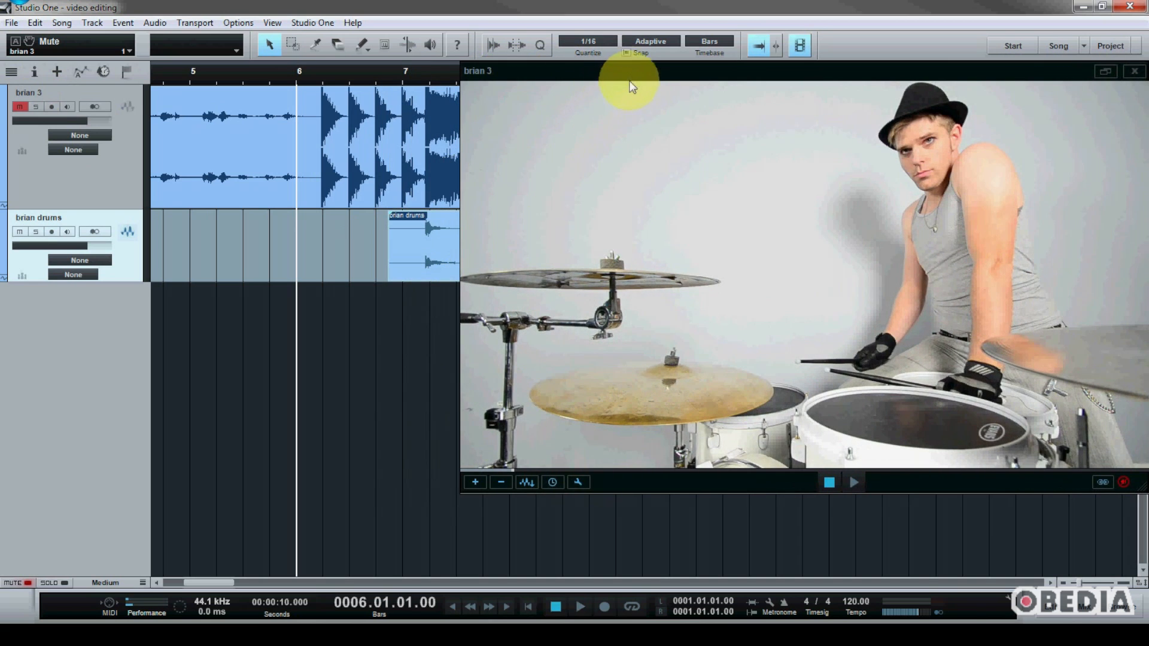
pyautogui.moveTo(633, 75); pyautogui.dragTo(529, 77)
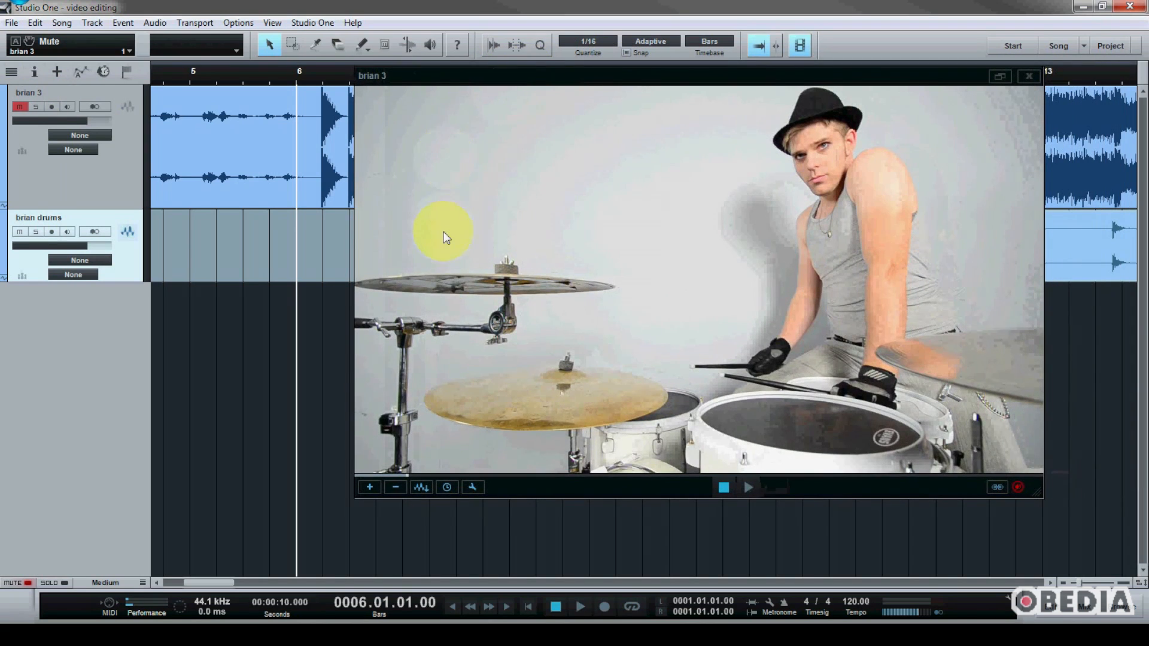
pyautogui.moveTo(687, 77); pyautogui.dragTo(662, 76)
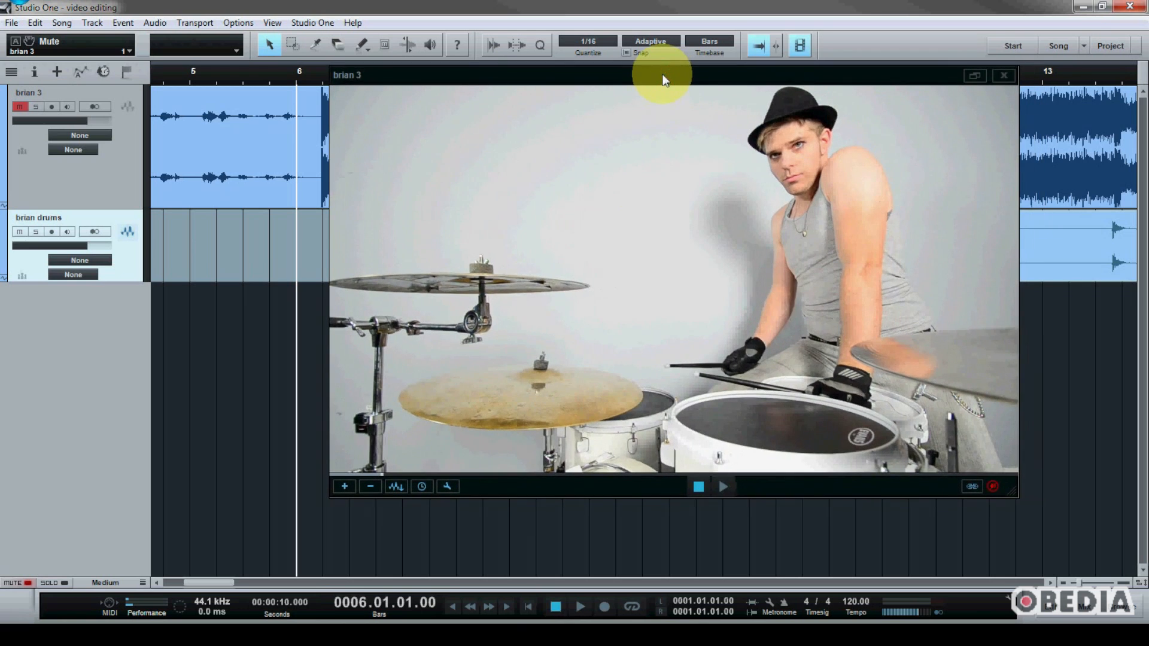
pyautogui.press('space')
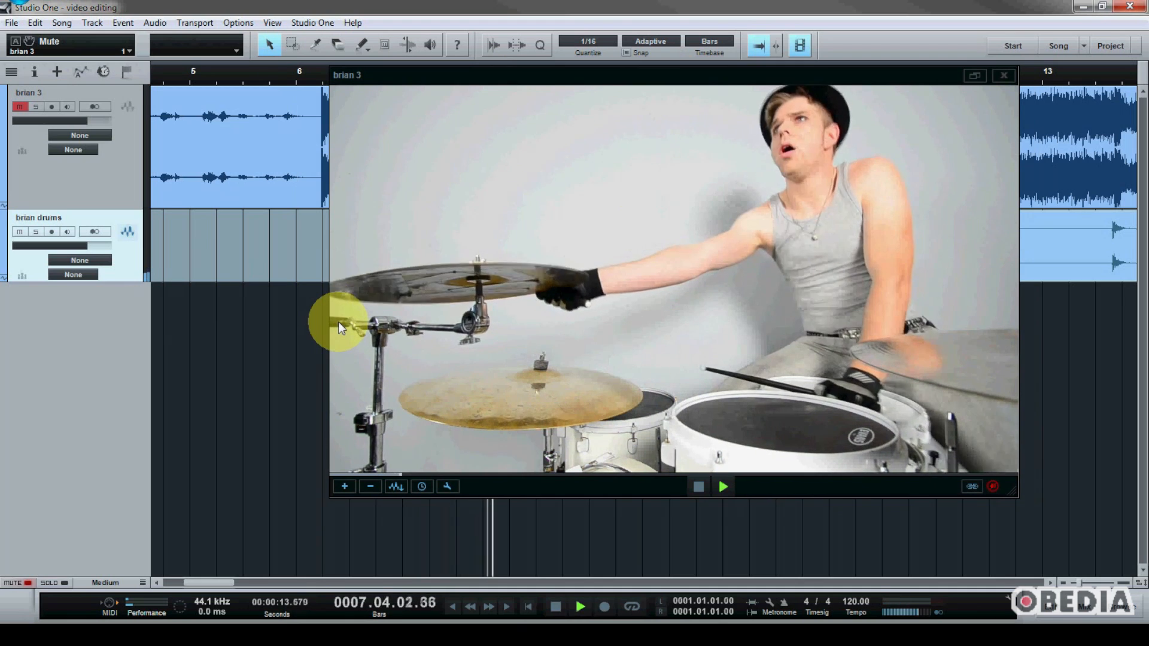
pyautogui.press('space')
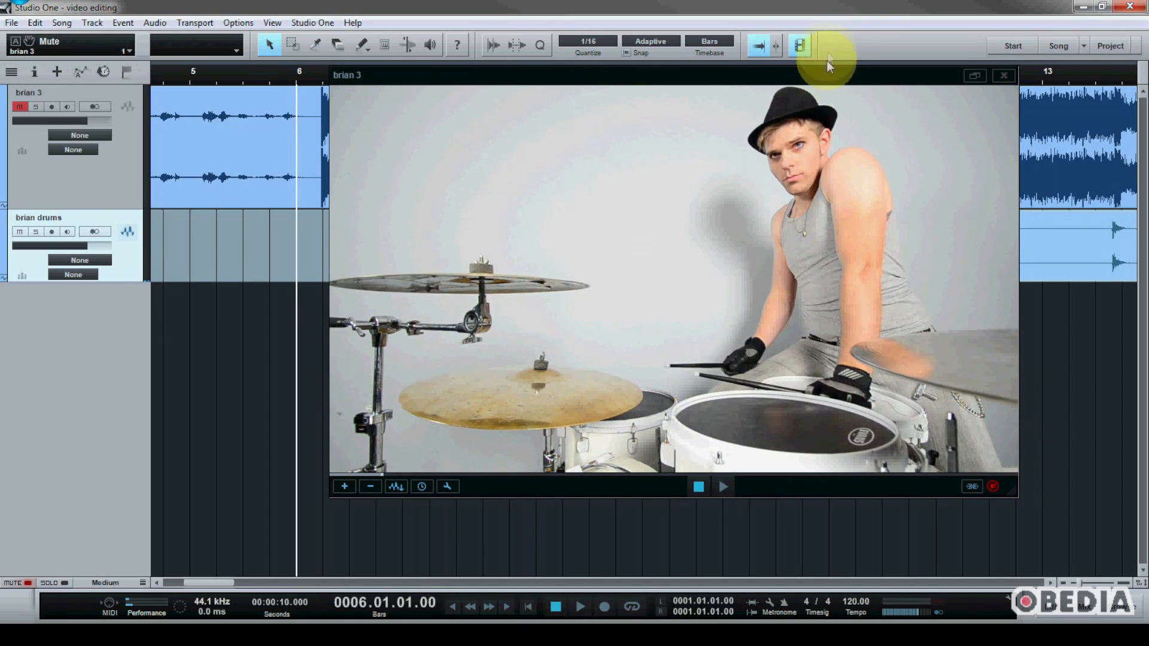
# Move the video window below the brian 3 waveform and check the picture at several playhead positions between bars 11 and 13
pyautogui.moveTo(827, 73); pyautogui.dragTo(672, 176)
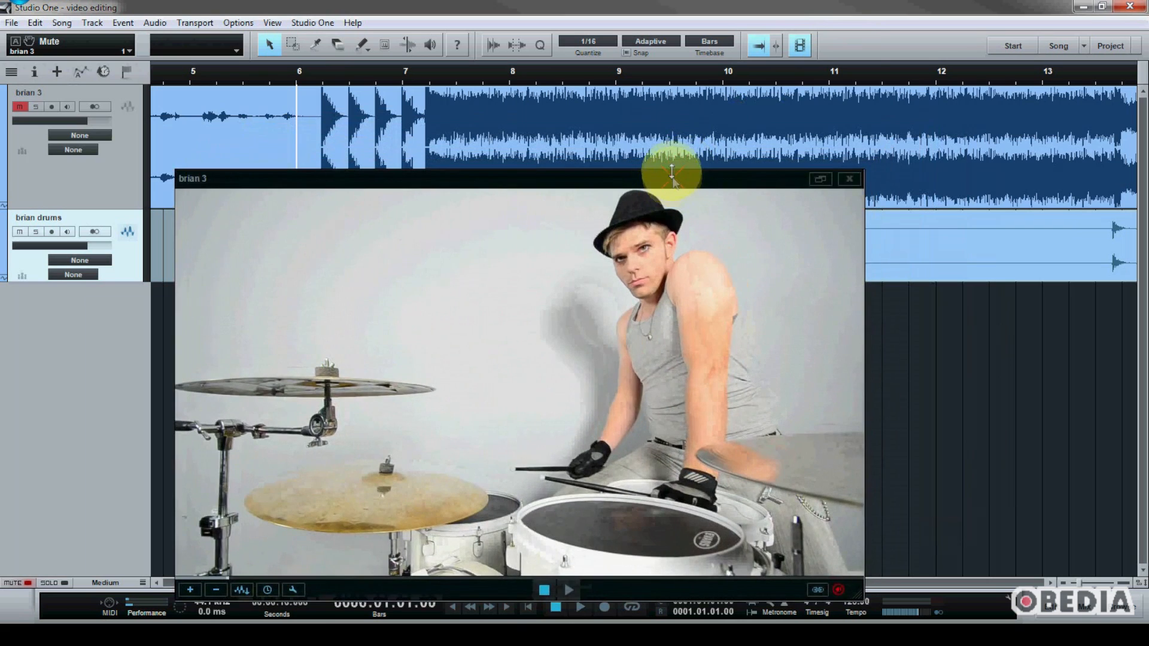
pyautogui.scroll(-4, 856, 75)
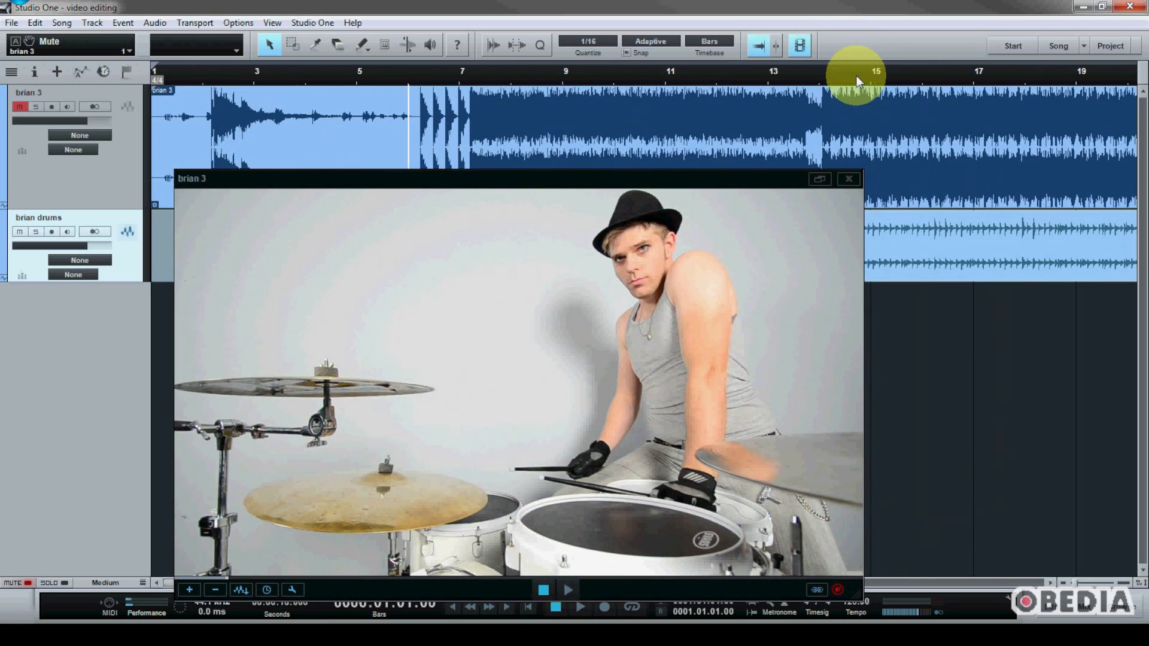
pyautogui.scroll(6, 856, 76)
pyautogui.moveTo(857, 76); pyautogui.dragTo(1026, 55)
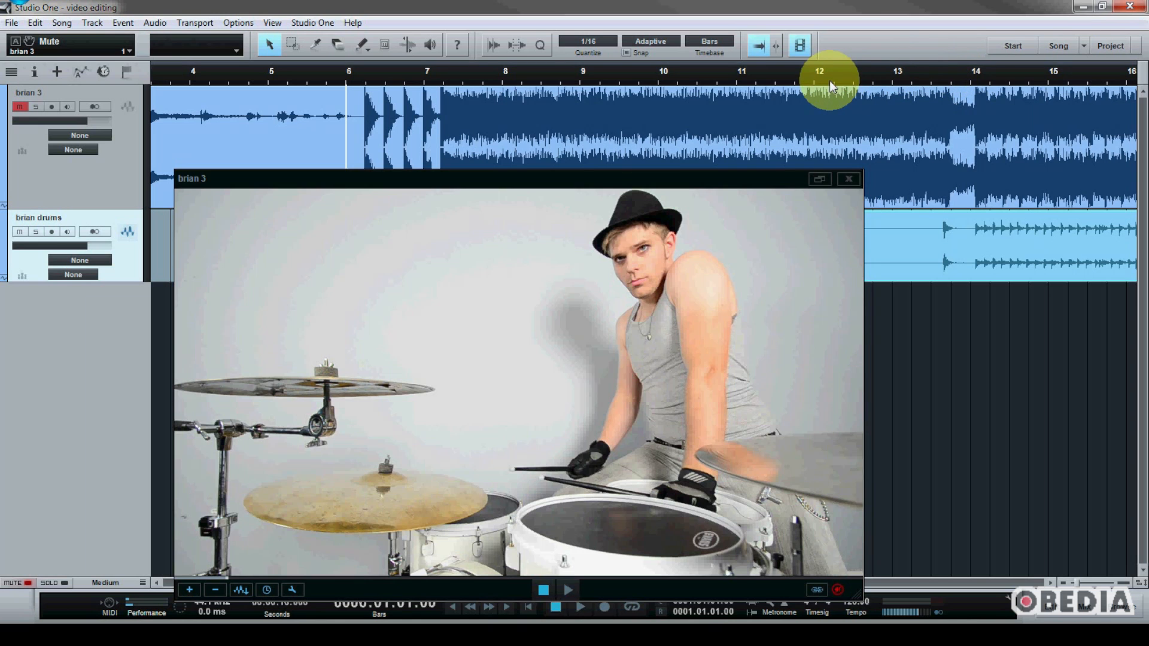
pyautogui.click(878, 80)
pyautogui.click(830, 81)
pyautogui.click(768, 79)
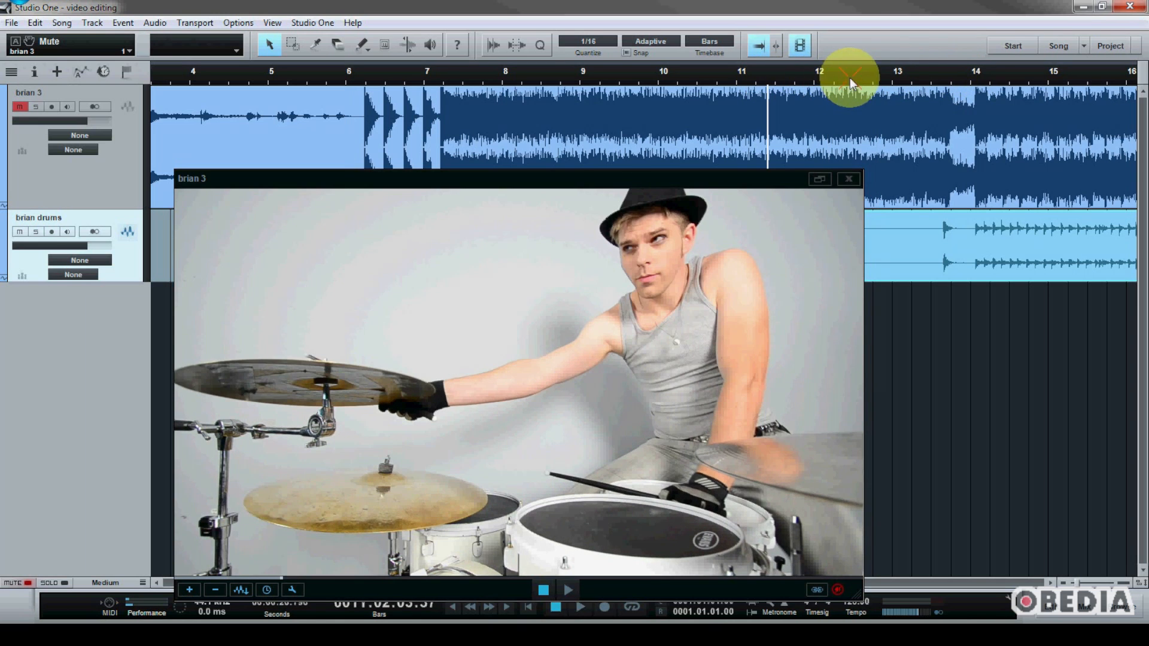
pyautogui.click(850, 78)
pyautogui.click(890, 78)
pyautogui.click(927, 77)
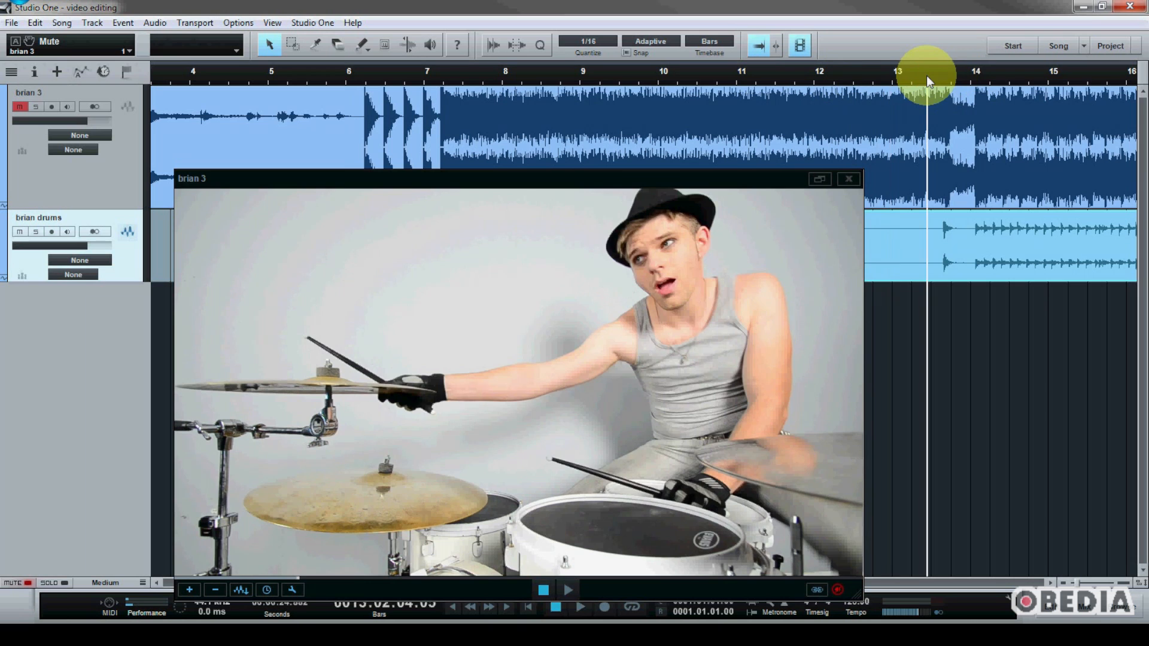
pyautogui.click(914, 78)
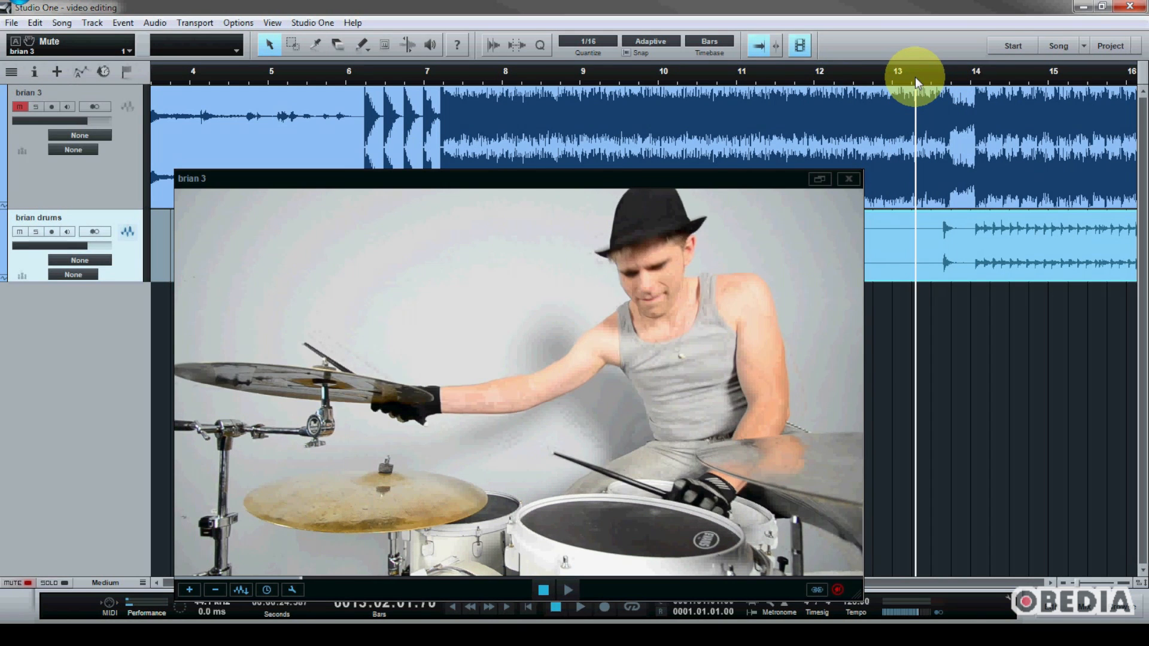
pyautogui.moveTo(935, 77); pyautogui.dragTo(894, 78)
# Play the video with the brian drums track from bar 13 to past bar 20, keeping the video window clear of the ruler
pyautogui.moveTo(775, 180); pyautogui.dragTo(785, 127)
pyautogui.press('space')
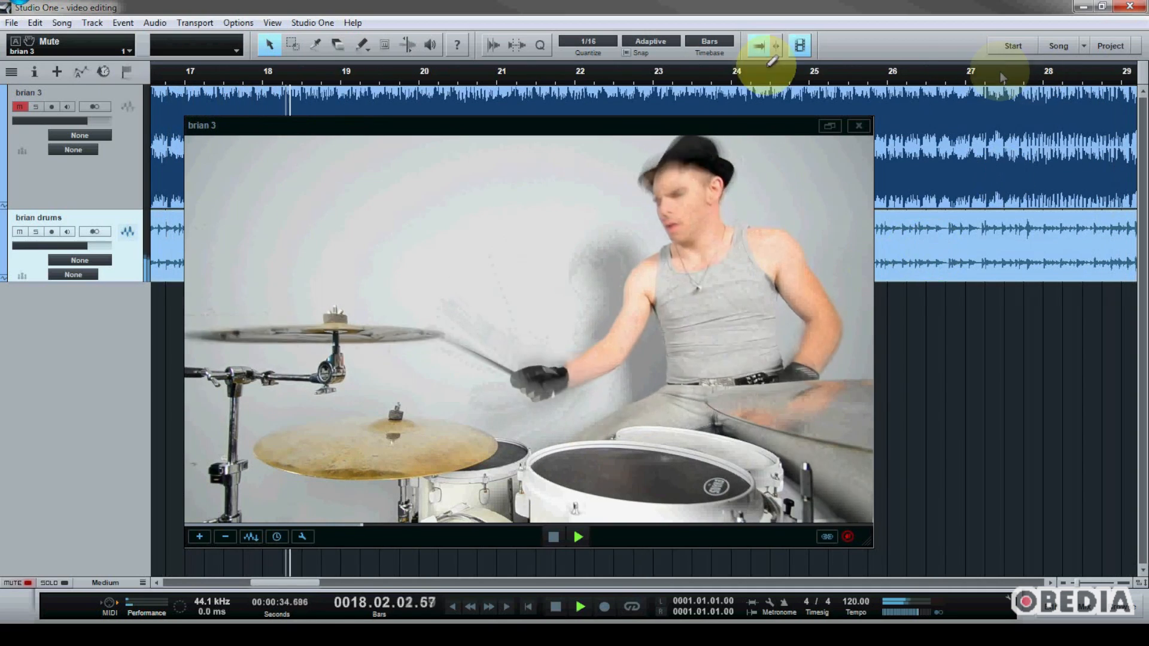
pyautogui.moveTo(648, 122); pyautogui.dragTo(669, 102)
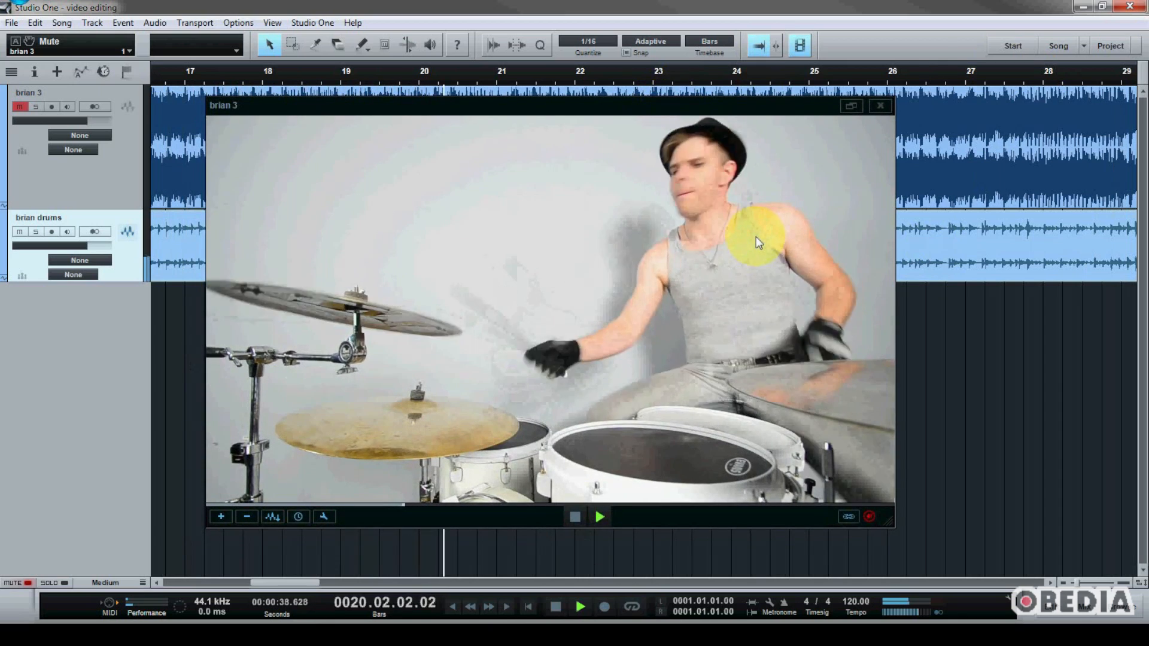
pyautogui.press('space')
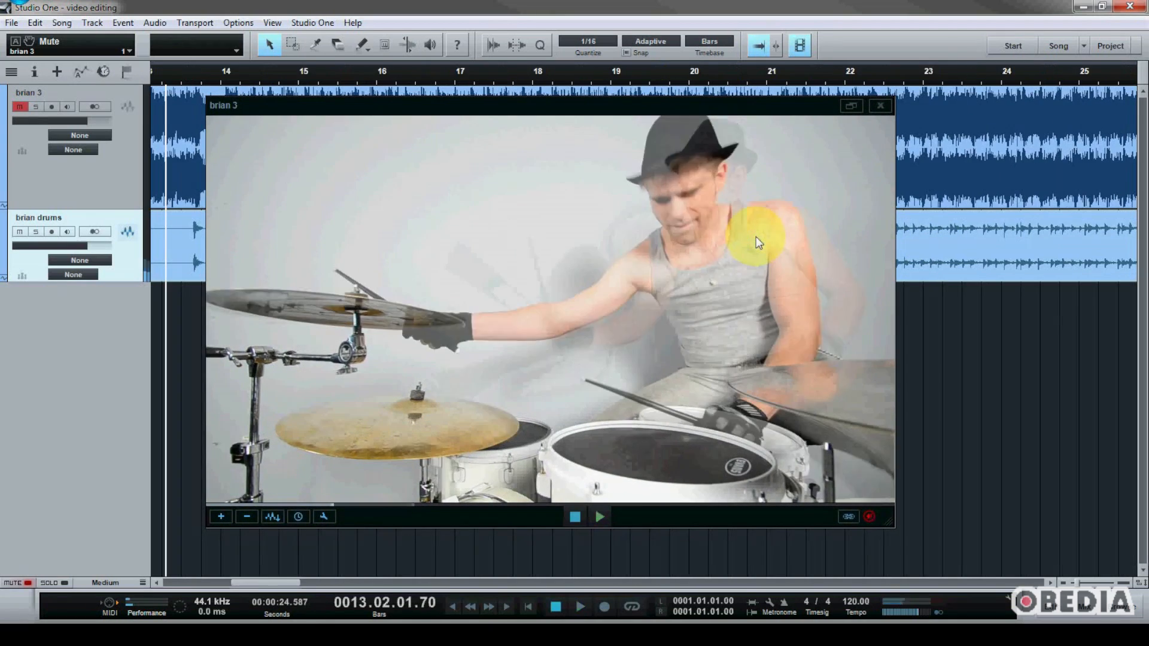
# Move the video window aside and uncover the start of the brian drums event around bar 7
pyautogui.moveTo(782, 100); pyautogui.dragTo(857, 105)
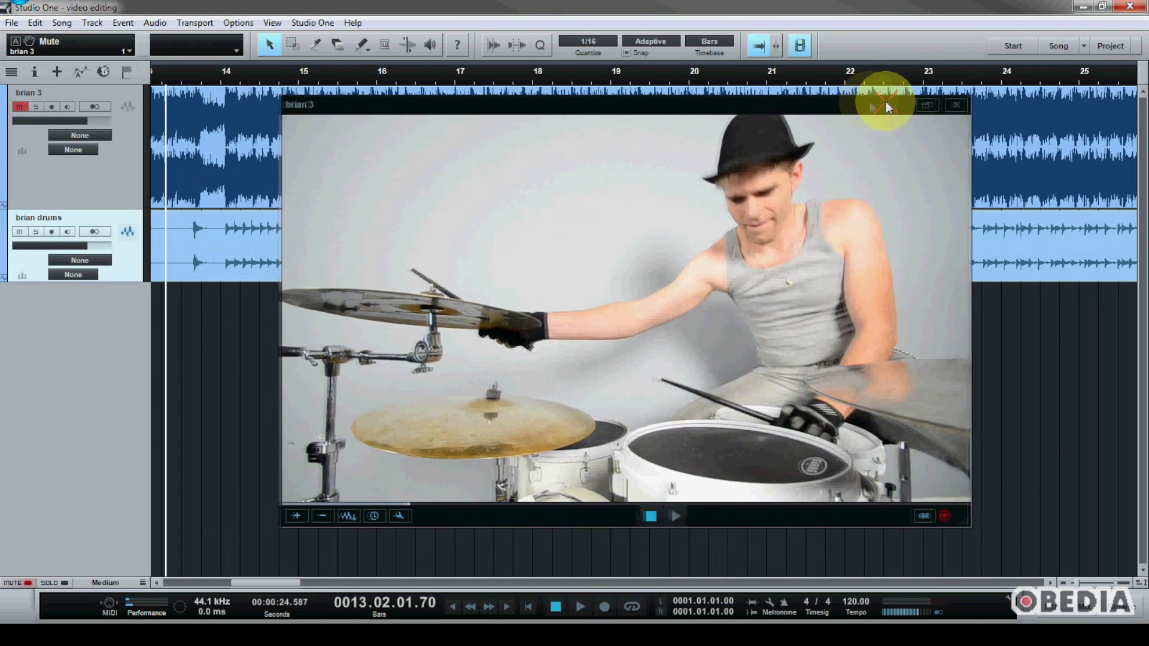
pyautogui.moveTo(869, 99); pyautogui.dragTo(918, 102)
pyautogui.scroll(-4, 203, 80)
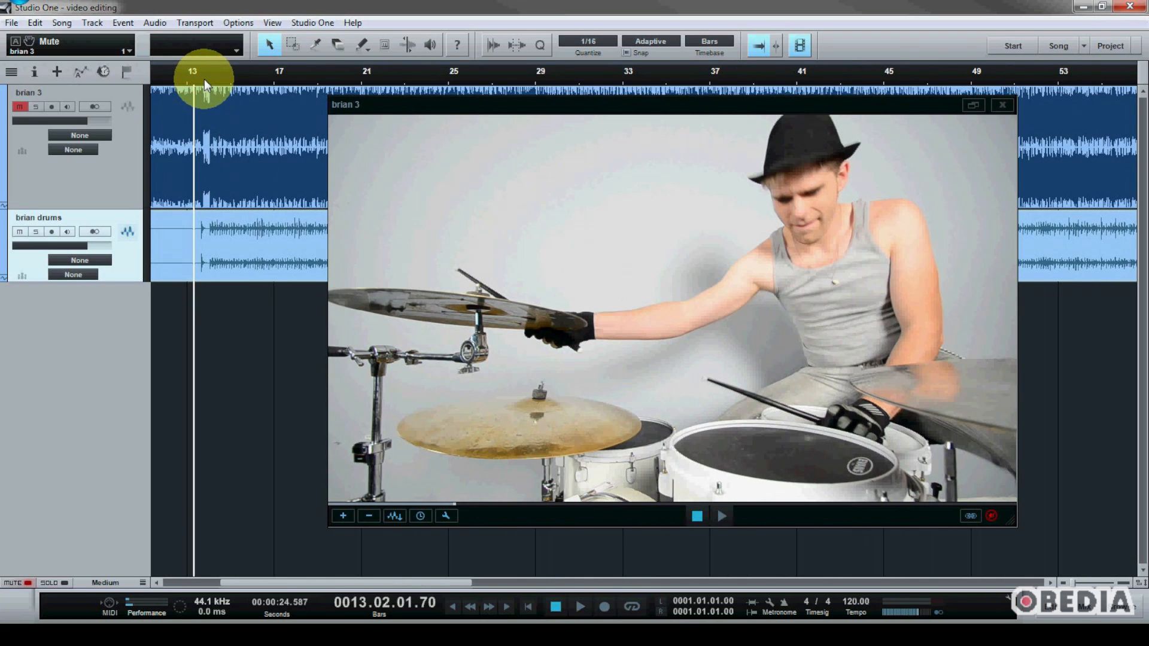
pyautogui.moveTo(203, 79); pyautogui.dragTo(296, 71)
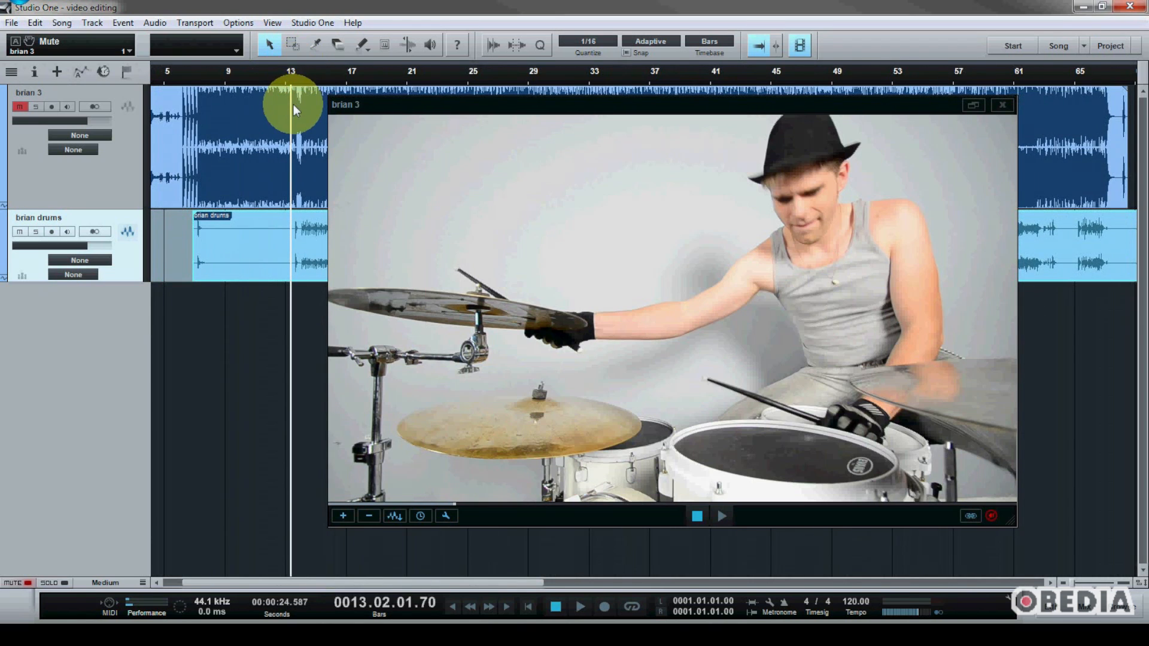
pyautogui.moveTo(199, 71); pyautogui.dragTo(239, 122)
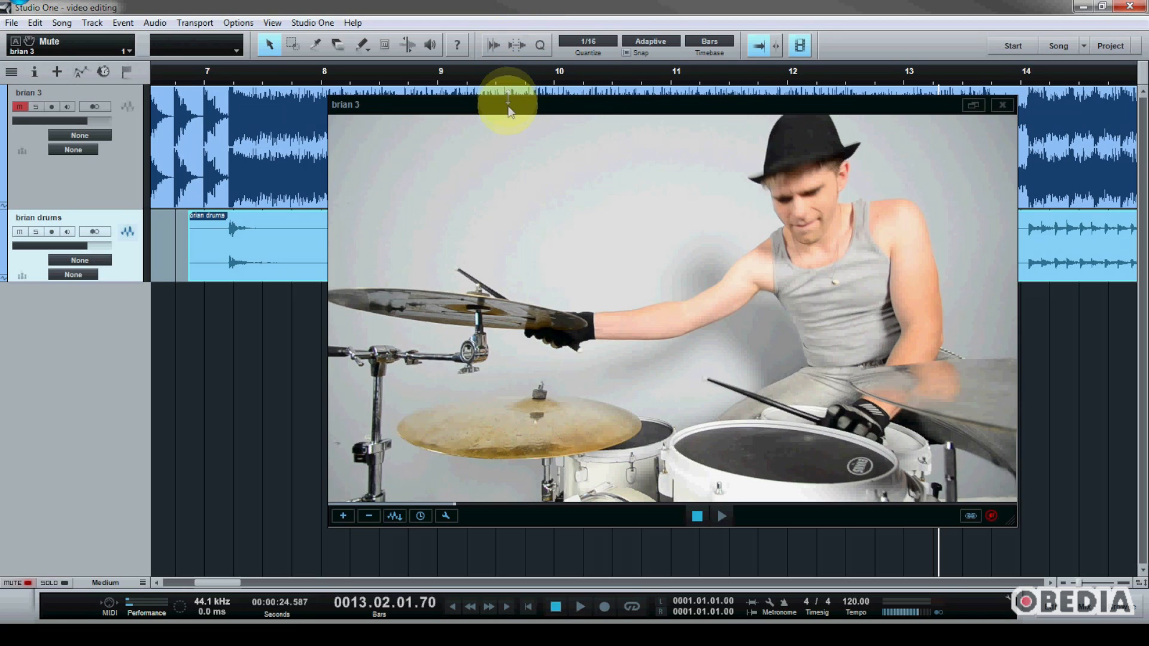
# Uncover the second brian drums hit before bar 14 and place the playhead just after bar 10
pyautogui.moveTo(509, 110); pyautogui.dragTo(502, 97)
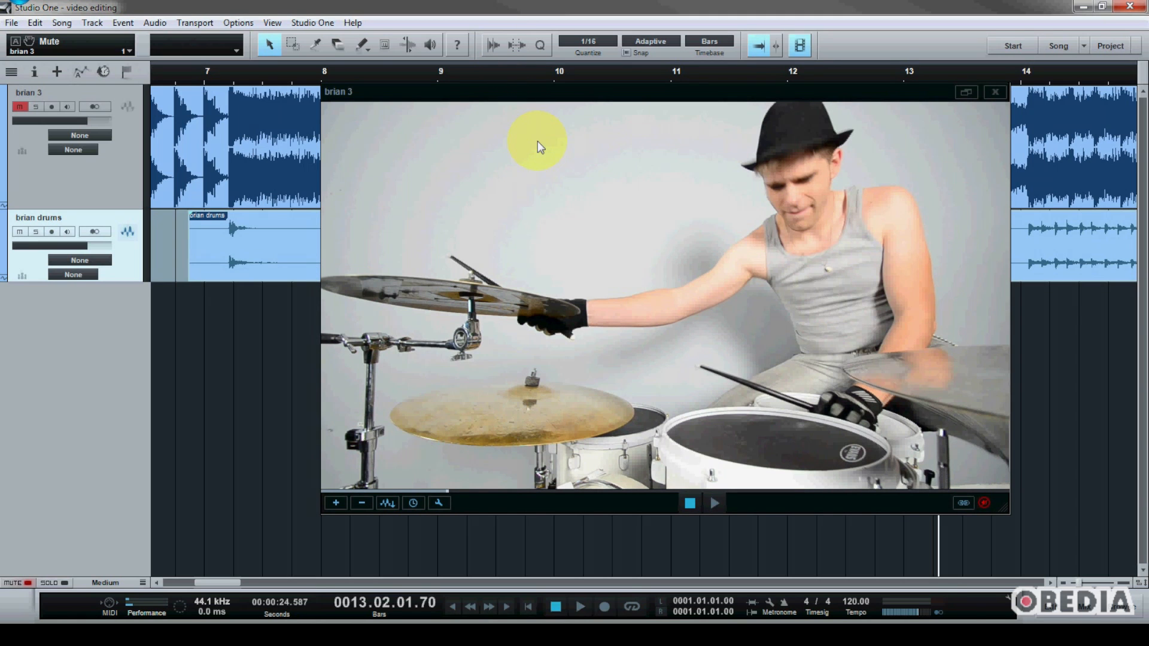
pyautogui.moveTo(717, 98); pyautogui.dragTo(624, 95)
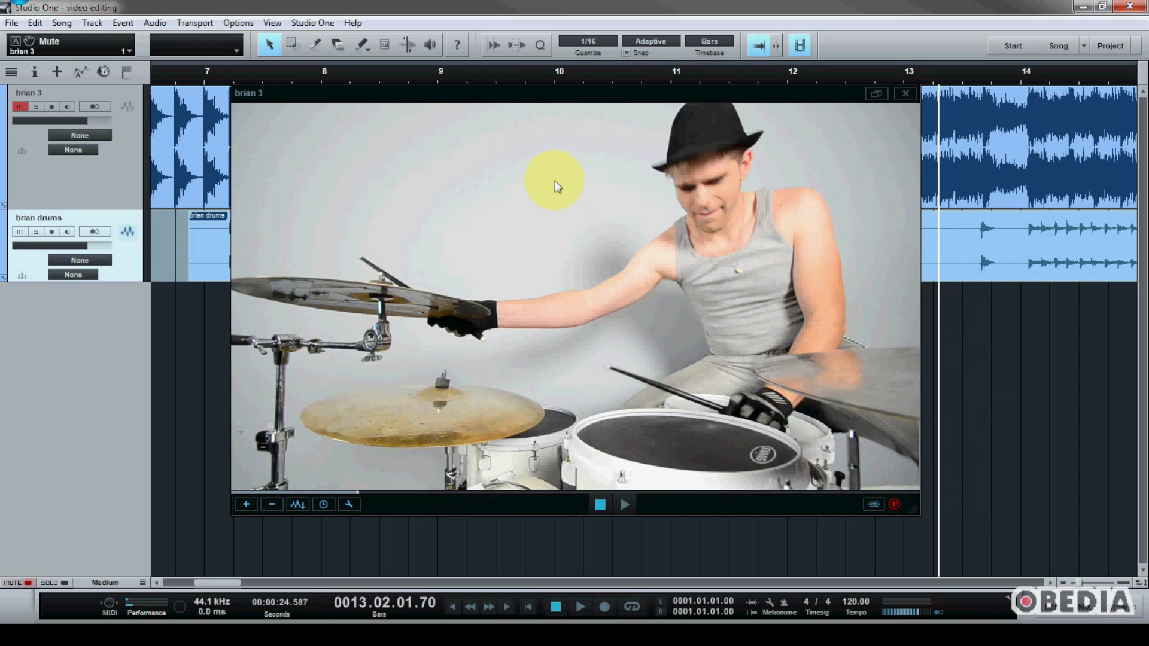
pyautogui.click(561, 78)
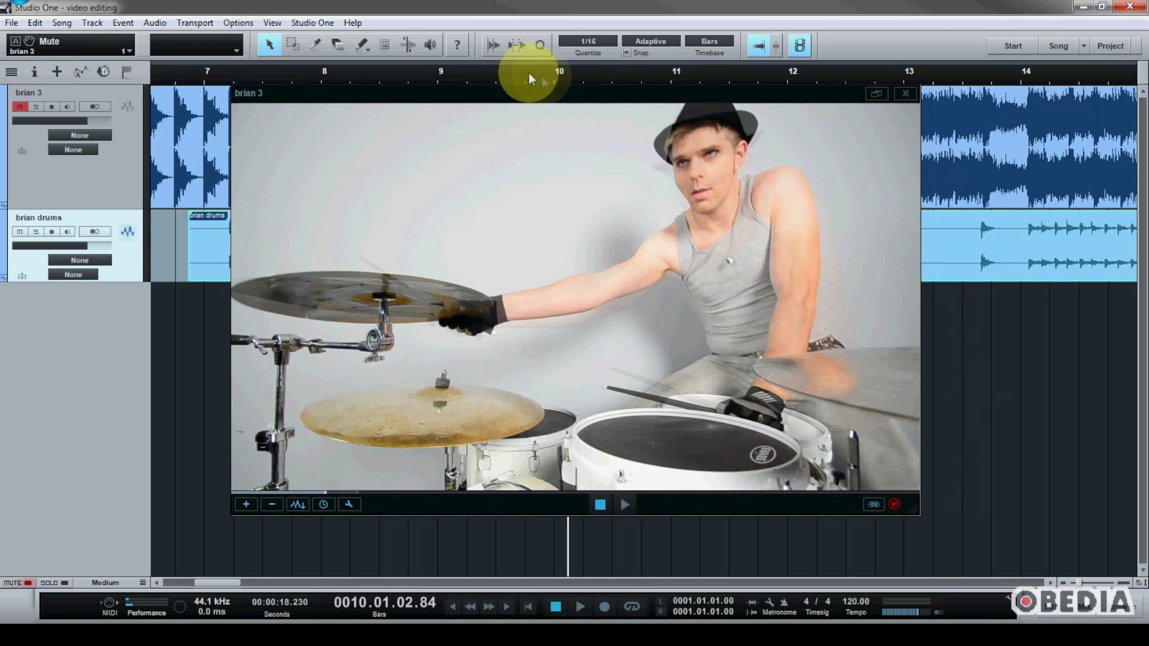
# Check the video picture at several playhead positions, working back from bar 9 to the first brian drums hit in bar 7
pyautogui.click(470, 76)
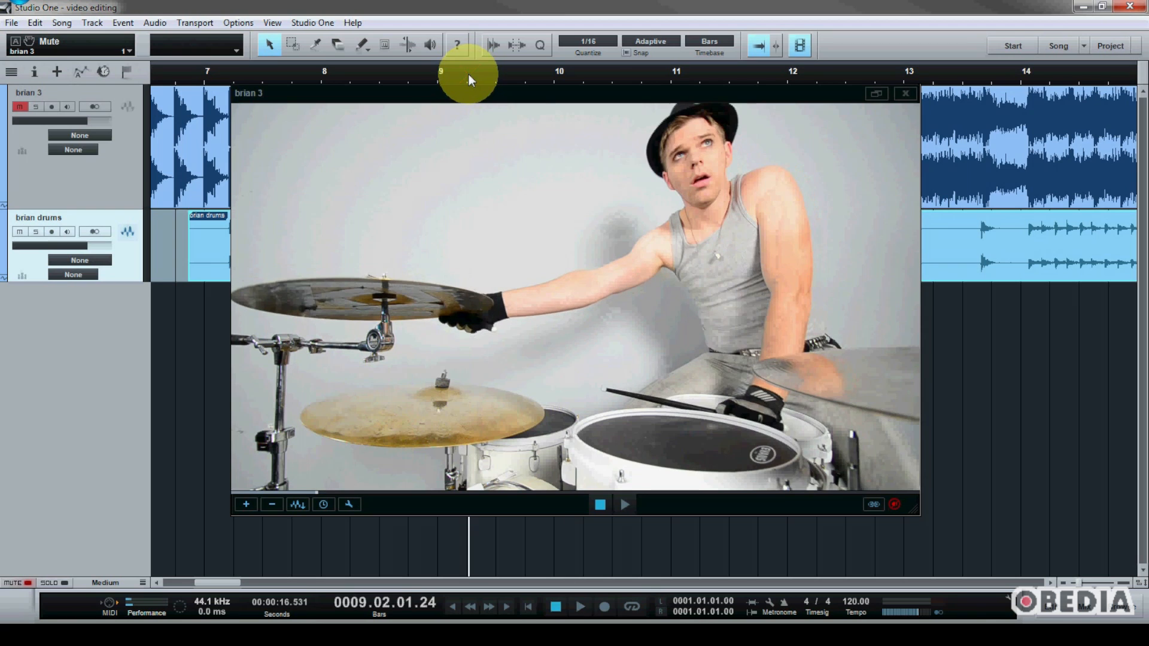
pyautogui.click(415, 77)
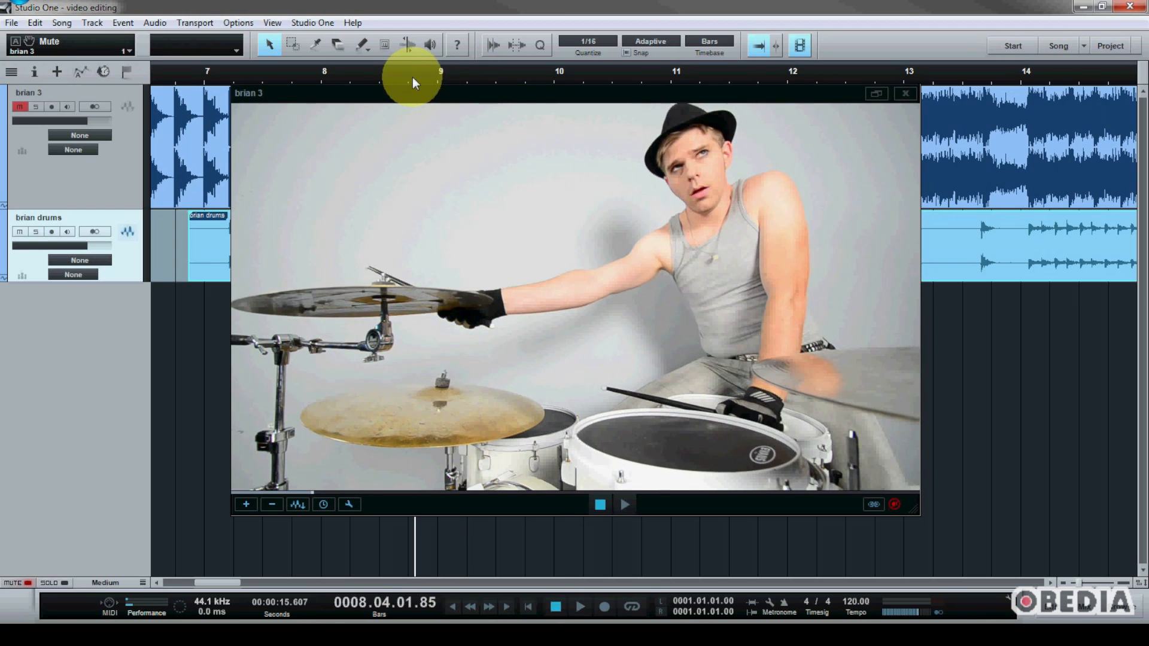
pyautogui.click(330, 78)
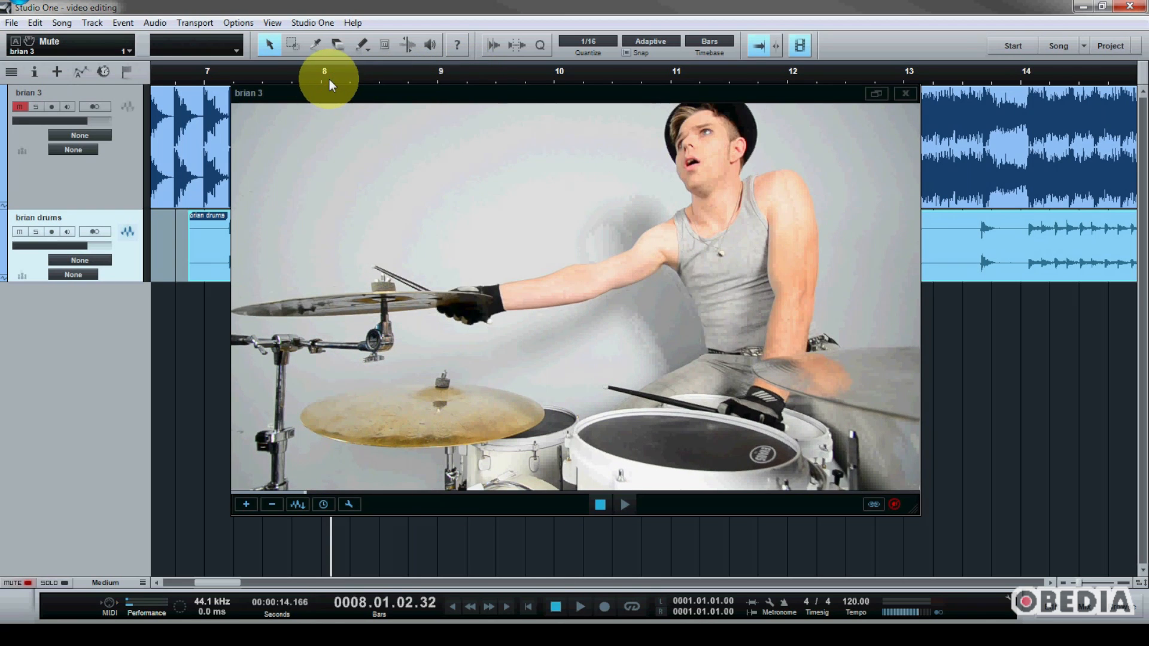
pyautogui.click(276, 77)
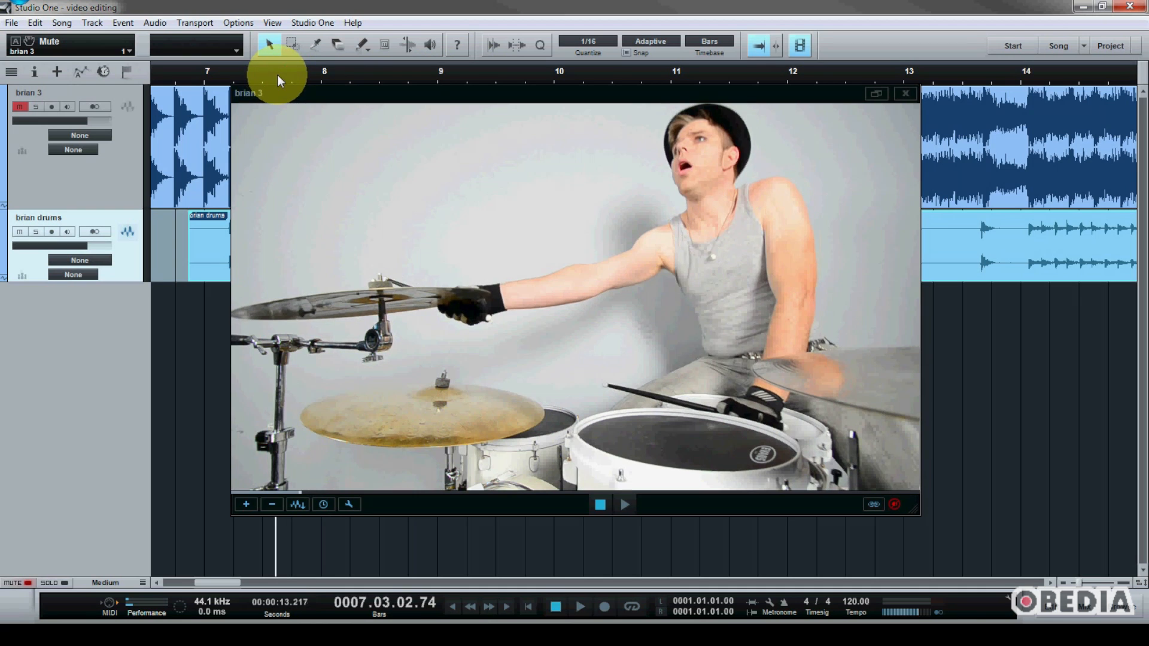
pyautogui.click(242, 73)
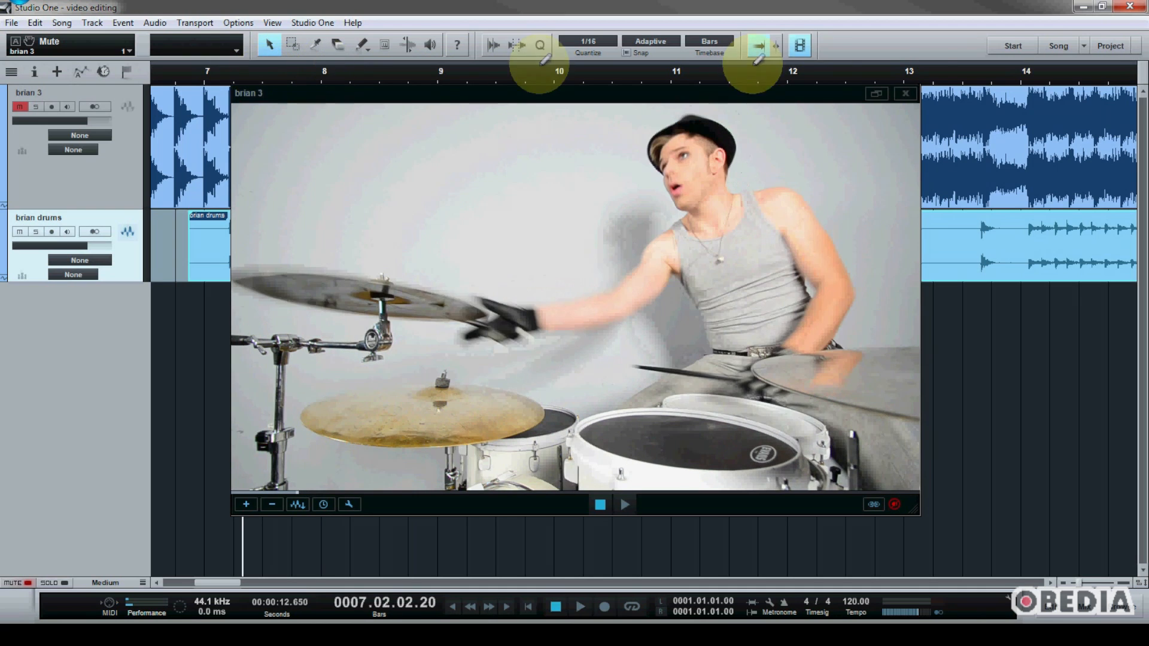
# Check the video picture at the second brian drums hit before bar 14 and at the start of the beat in bar 14
pyautogui.click(921, 74)
pyautogui.click(985, 75)
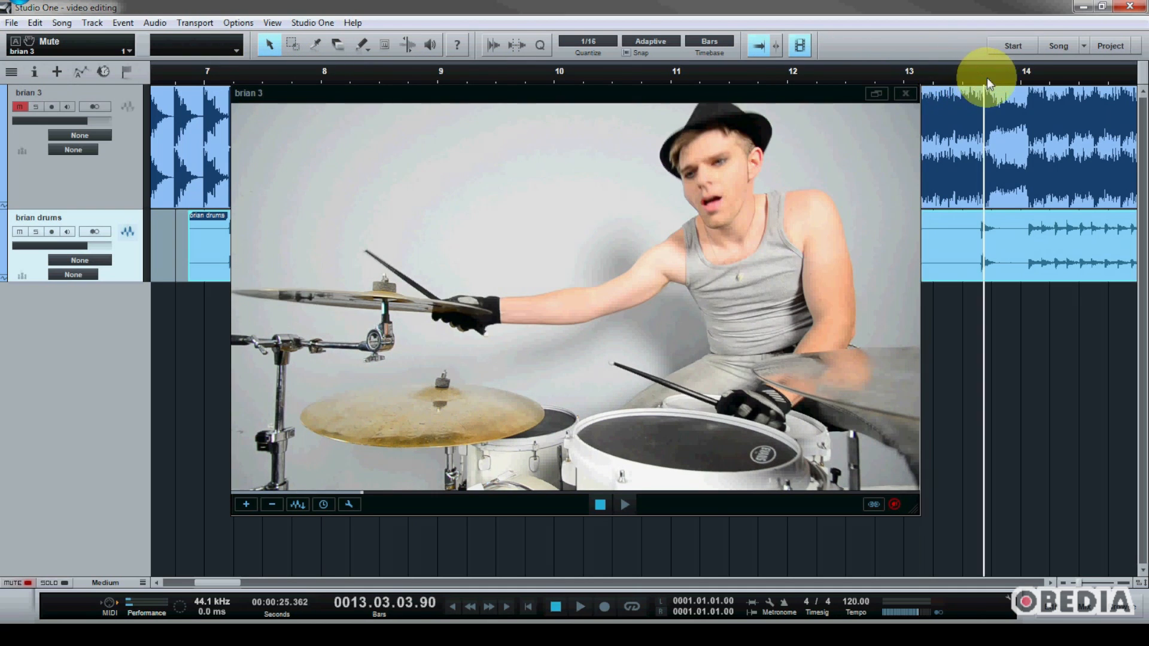
pyautogui.click(1030, 73)
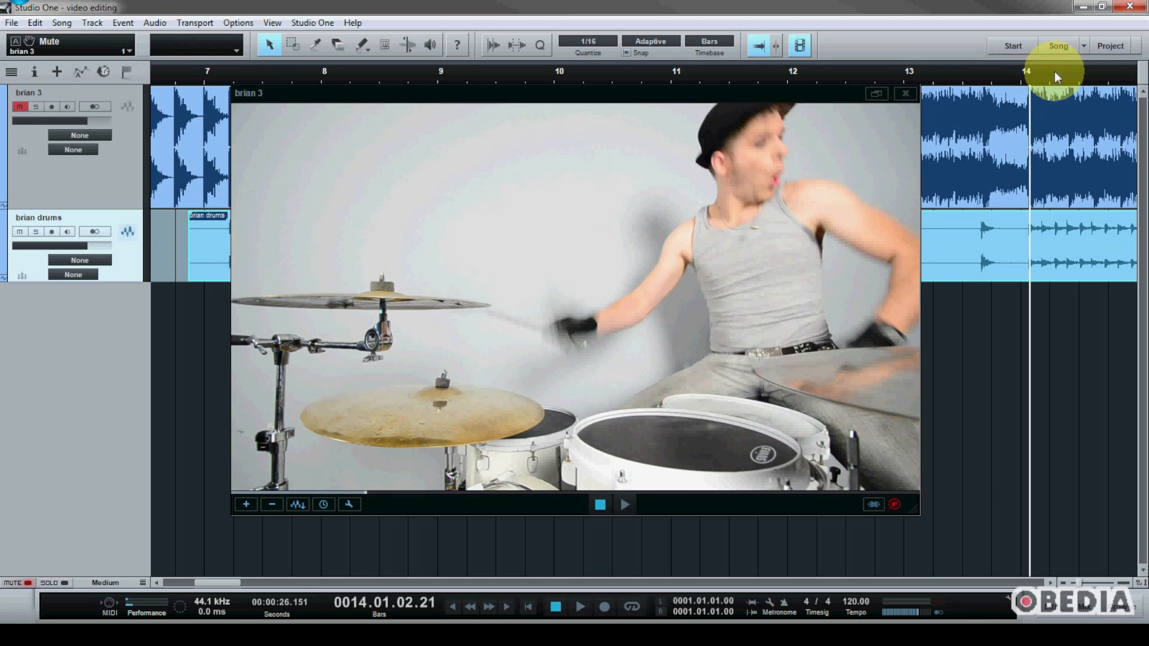
pyautogui.click(1058, 71)
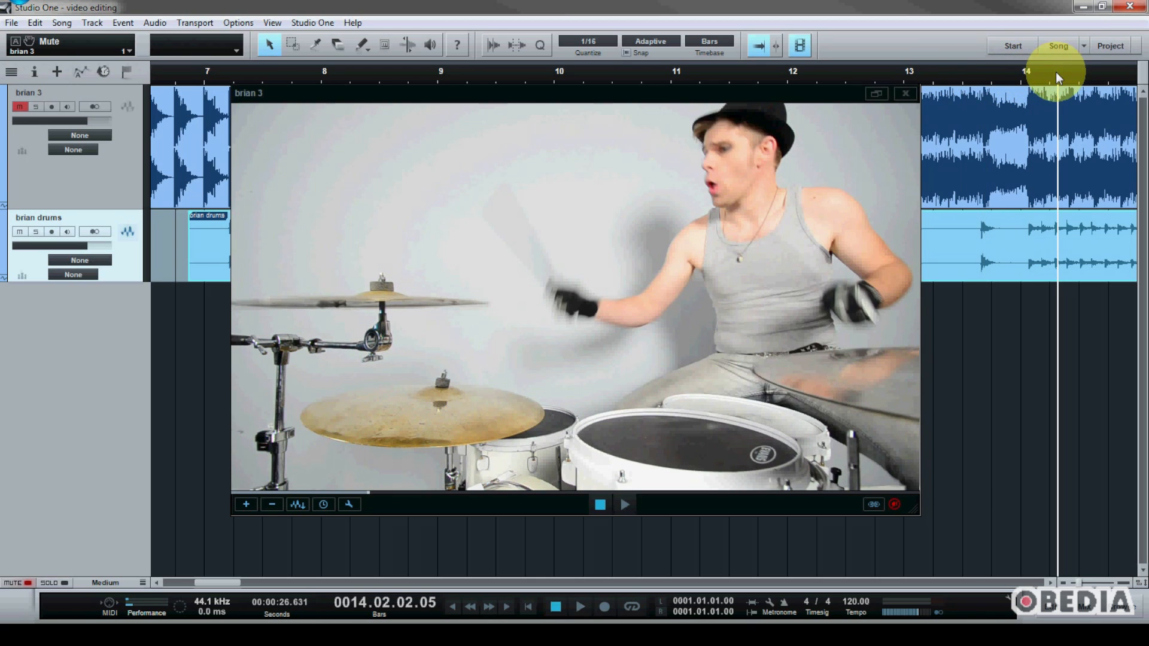
pyautogui.press('w')
pyautogui.press('w')
pyautogui.press('w')
pyautogui.press('w')
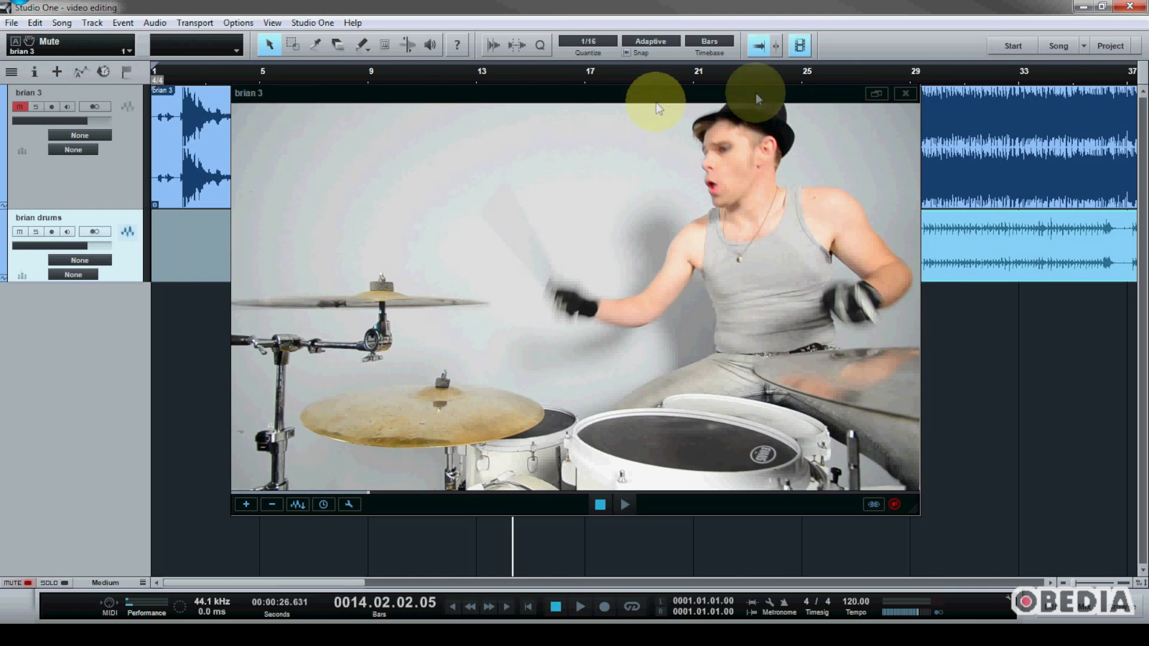
pyautogui.moveTo(627, 94); pyautogui.dragTo(667, 96)
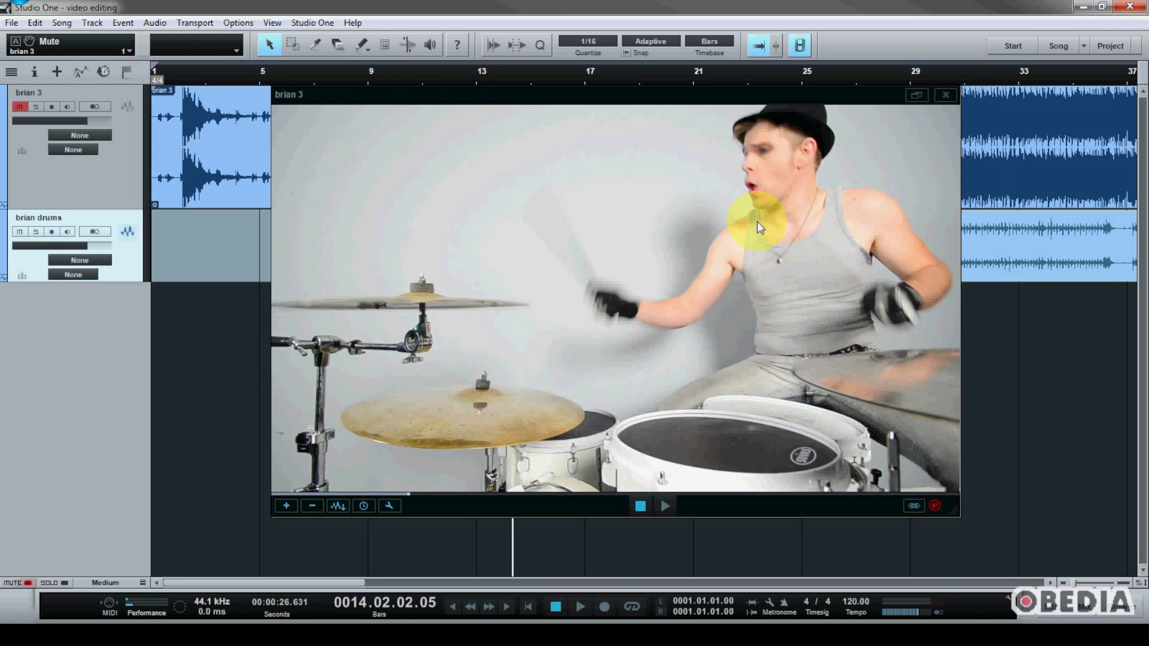
pyautogui.click(794, 92)
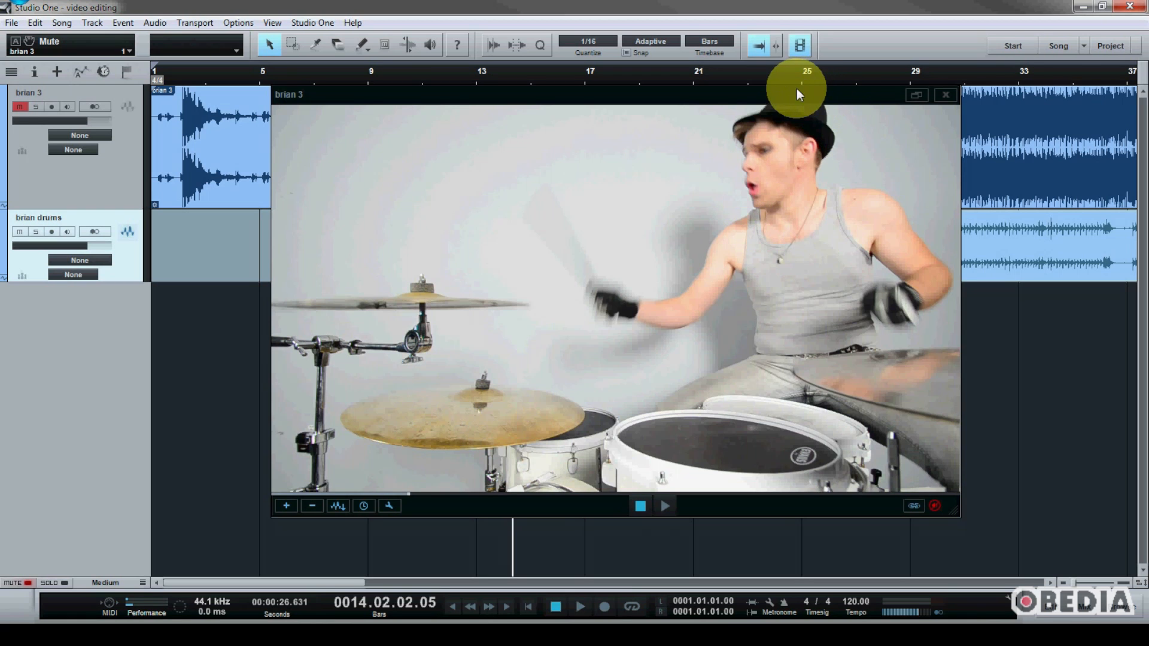
pyautogui.moveTo(792, 95); pyautogui.dragTo(788, 83)
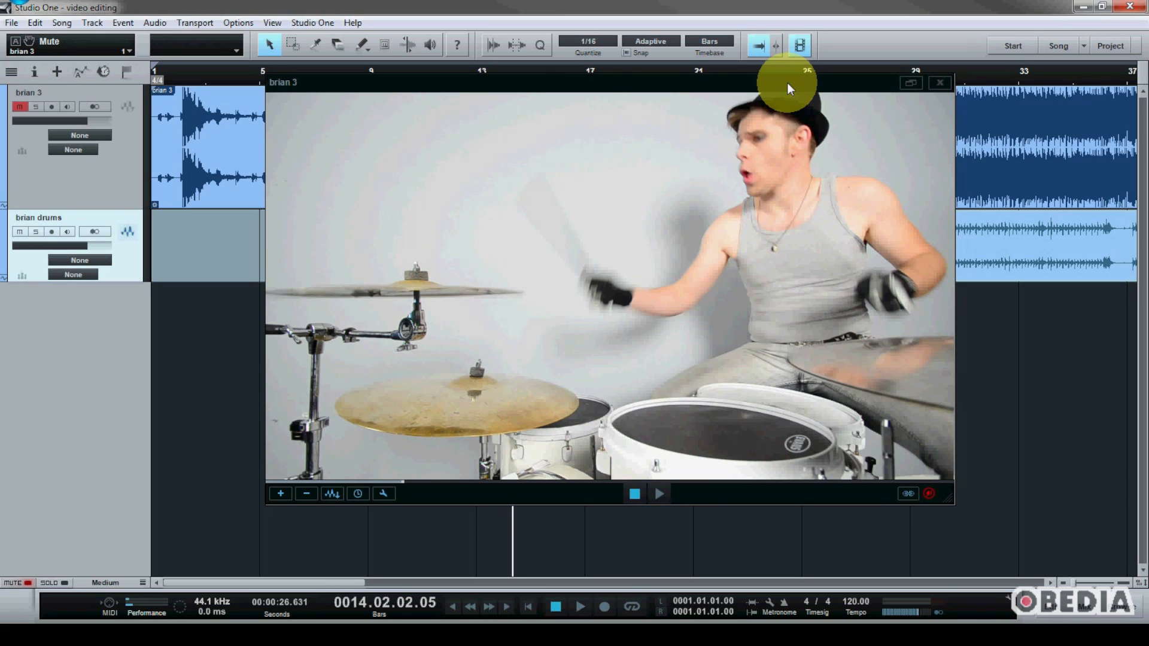
pyautogui.moveTo(788, 83)
pyautogui.mouseDown()
pyautogui.moveTo(788, 60)
pyautogui.moveTo(788, 77)
pyautogui.mouseUp()
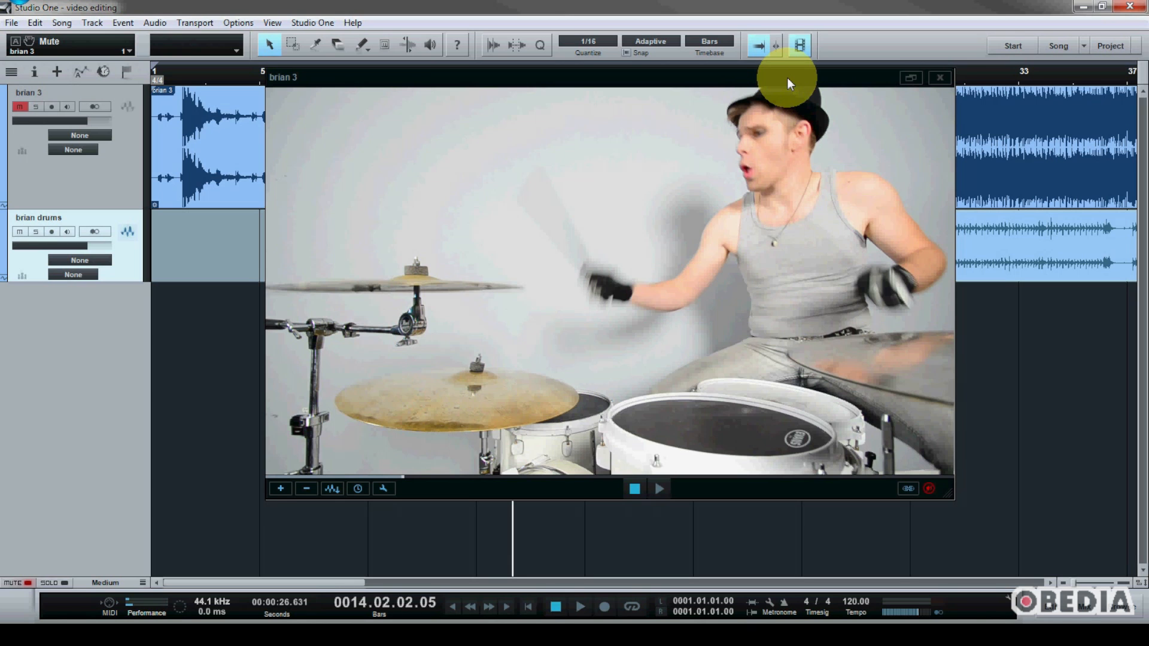
pyautogui.moveTo(787, 77); pyautogui.dragTo(753, 88)
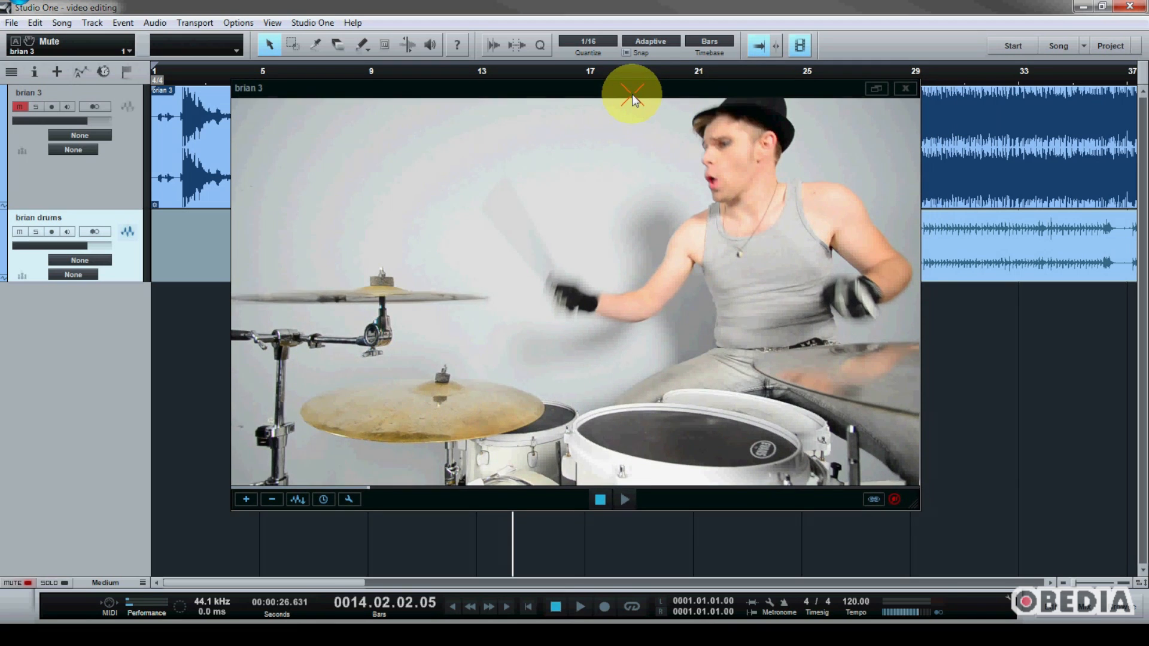
# Move the video window aside until the start of the brian drums event near bar 7 is uncovered
pyautogui.moveTo(632, 95); pyautogui.dragTo(810, 95)
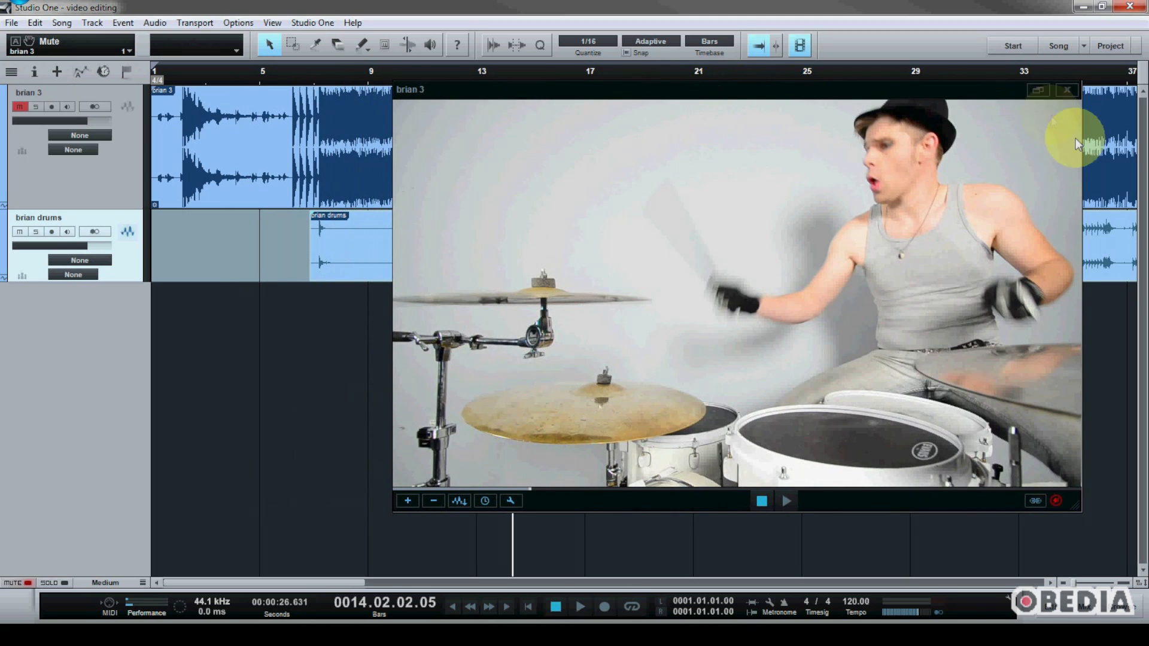
pyautogui.moveTo(672, 92); pyautogui.dragTo(584, 85)
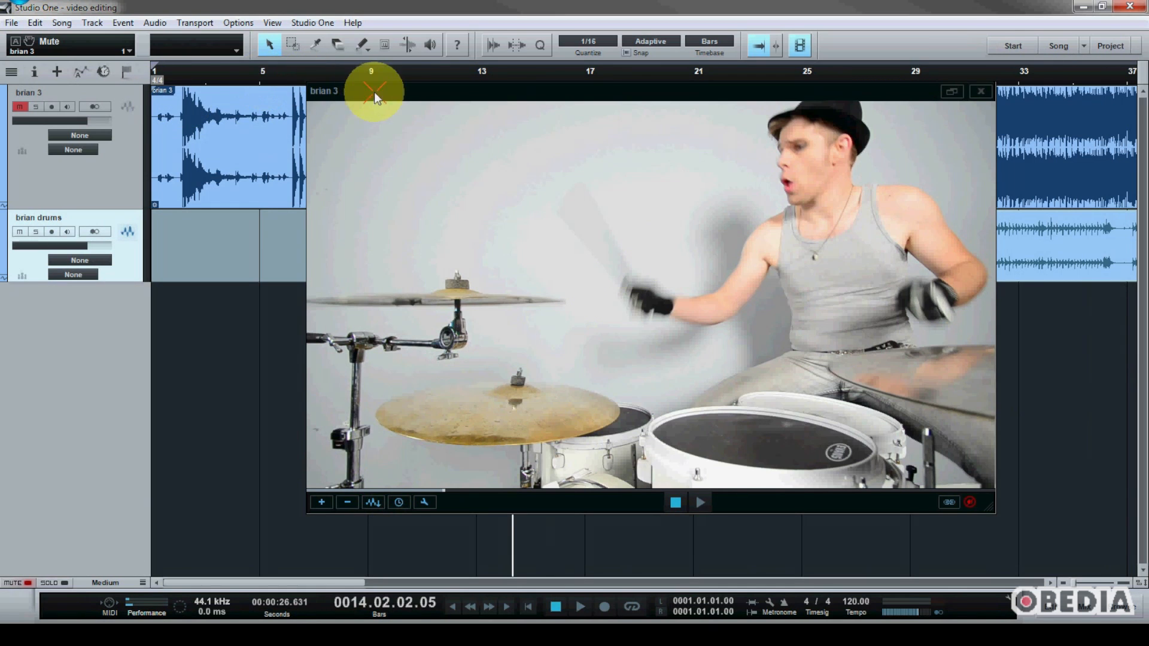
pyautogui.moveTo(376, 90); pyautogui.dragTo(509, 90)
# Enlarge the brian drums track's height for a close comparison of both waveforms and place the playhead just before the hit near 7.2
pyautogui.scroll(8, 301, 74)
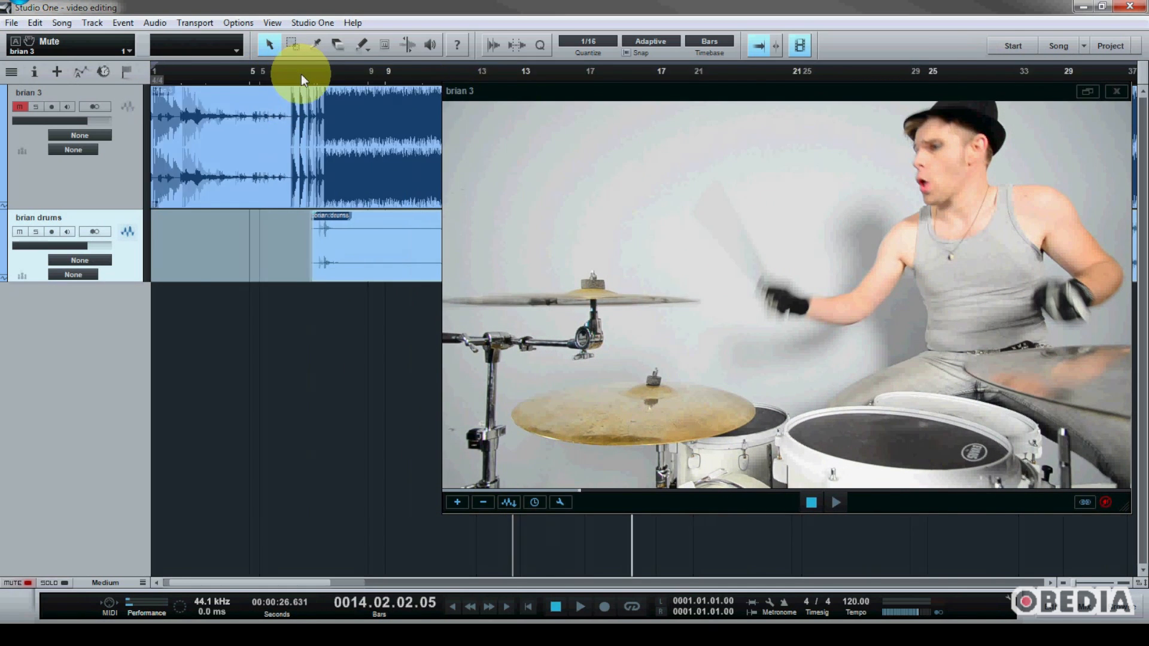
pyautogui.scroll(2, 300, 74)
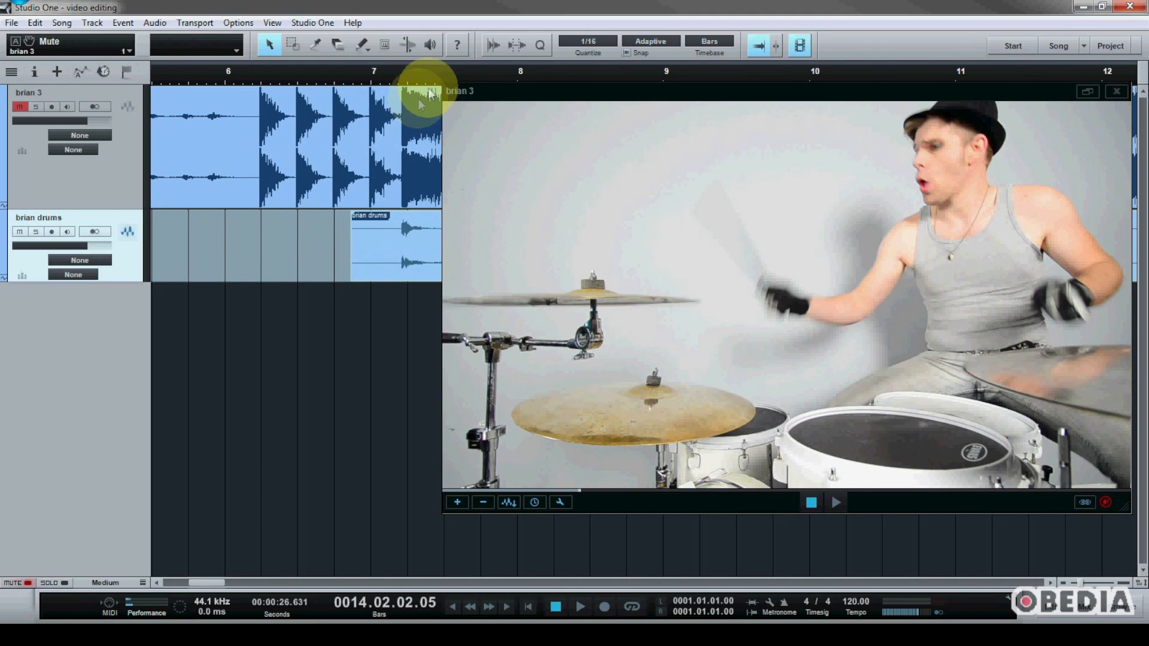
pyautogui.moveTo(442, 74); pyautogui.dragTo(320, 77)
pyautogui.scroll(8, 287, 77)
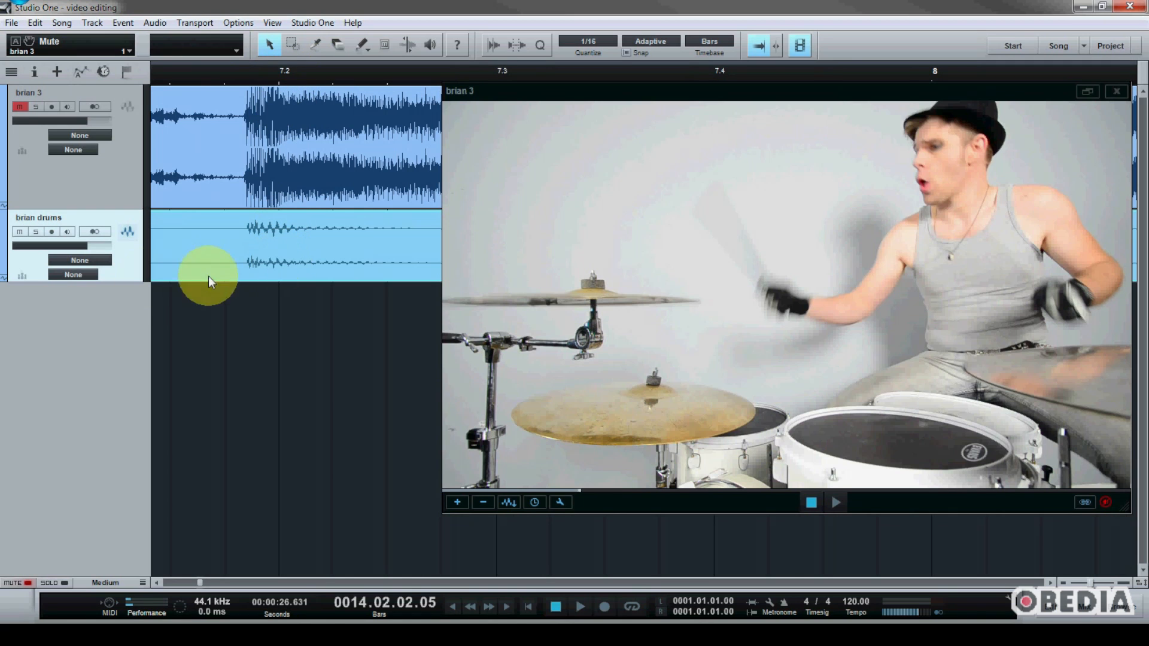
pyautogui.moveTo(128, 281); pyautogui.dragTo(129, 377)
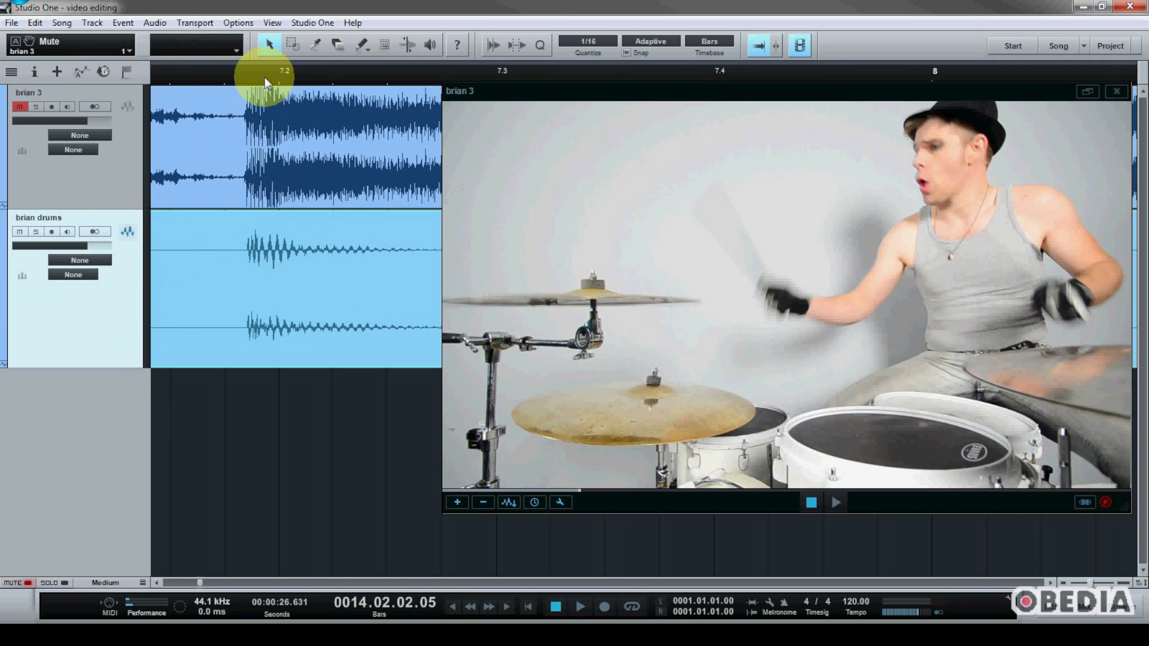
pyautogui.click(232, 76)
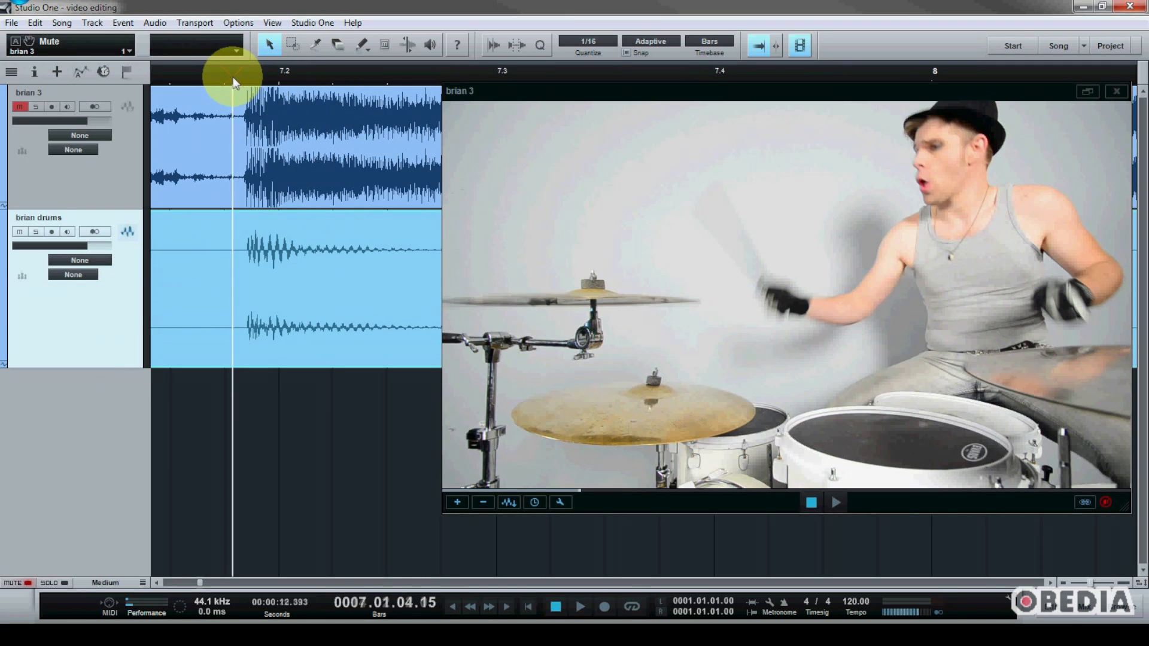
# Play the video with the brian drums track from bar 7, skip ahead to bars 15 and 43, recentre the video window and stop playback
pyautogui.scroll(-7, 233, 77)
pyautogui.scroll(-2, 235, 76)
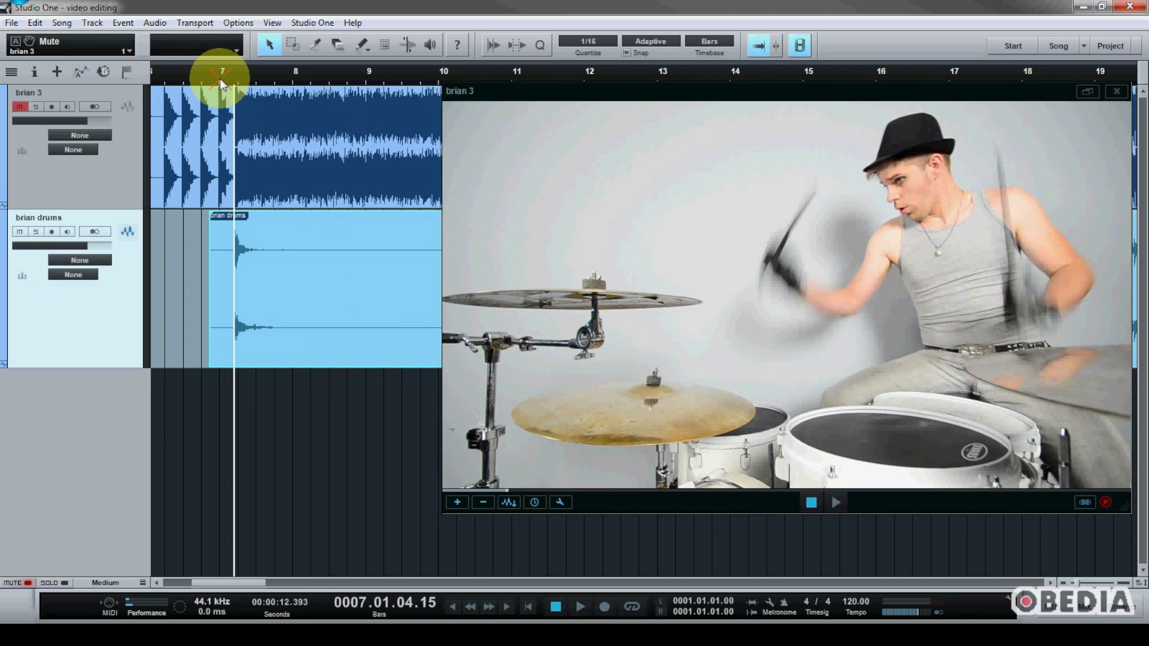
pyautogui.click(220, 78)
pyautogui.press('space')
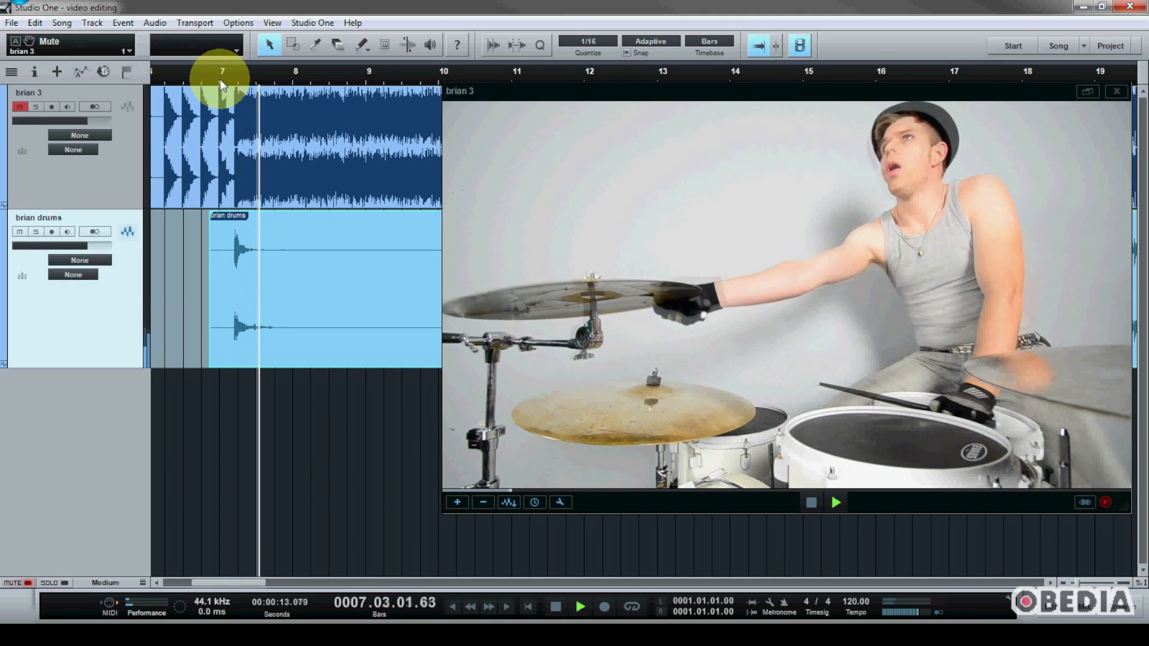
pyautogui.click(814, 74)
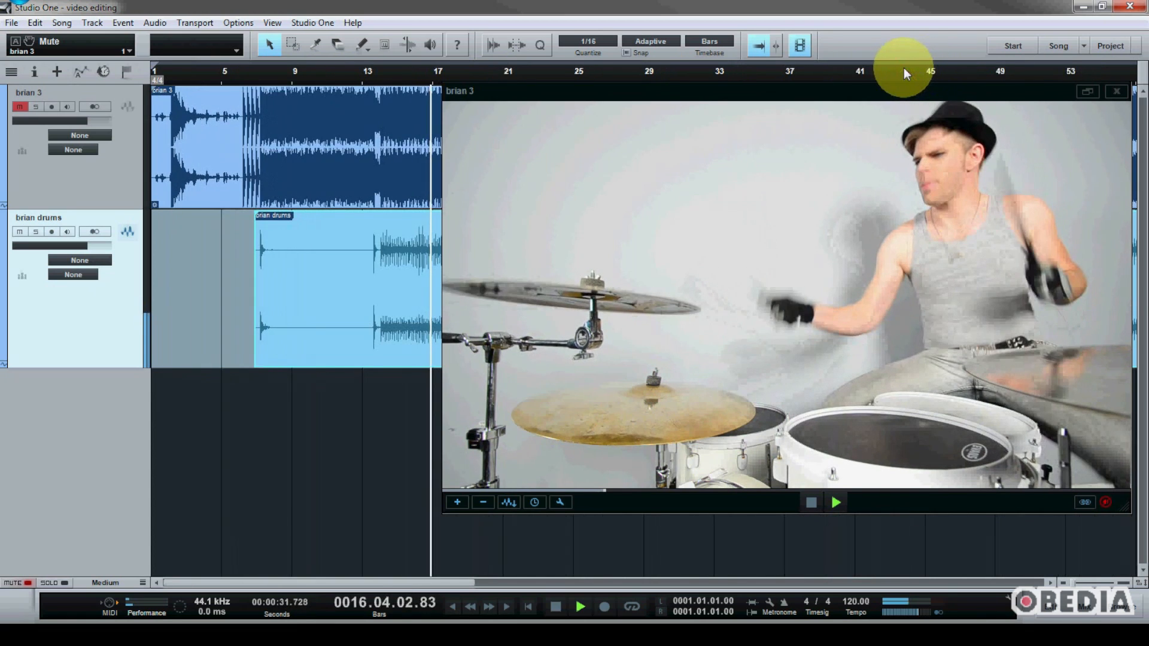
pyautogui.click(906, 70)
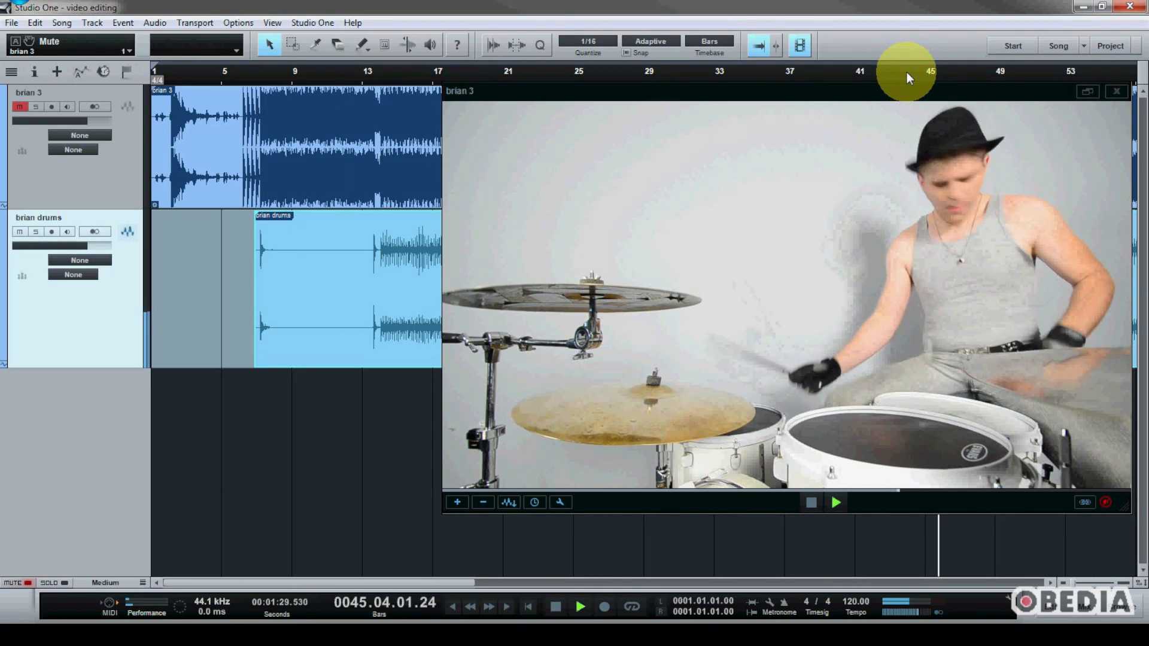
pyautogui.moveTo(897, 95); pyautogui.dragTo(749, 103)
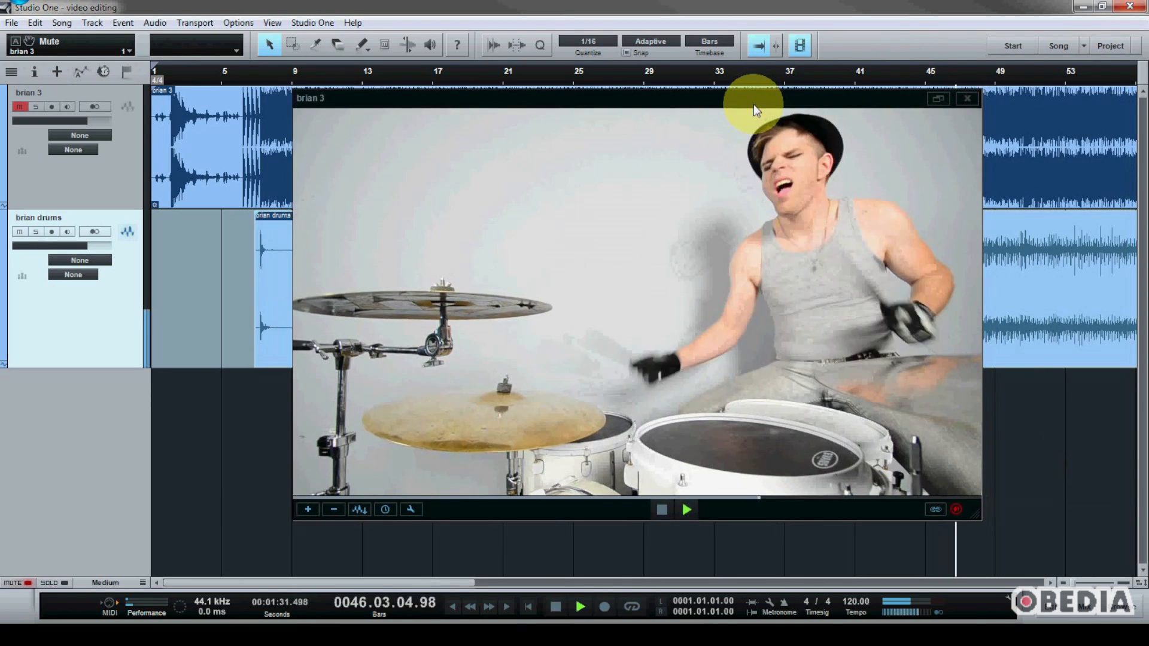
pyautogui.press('space')
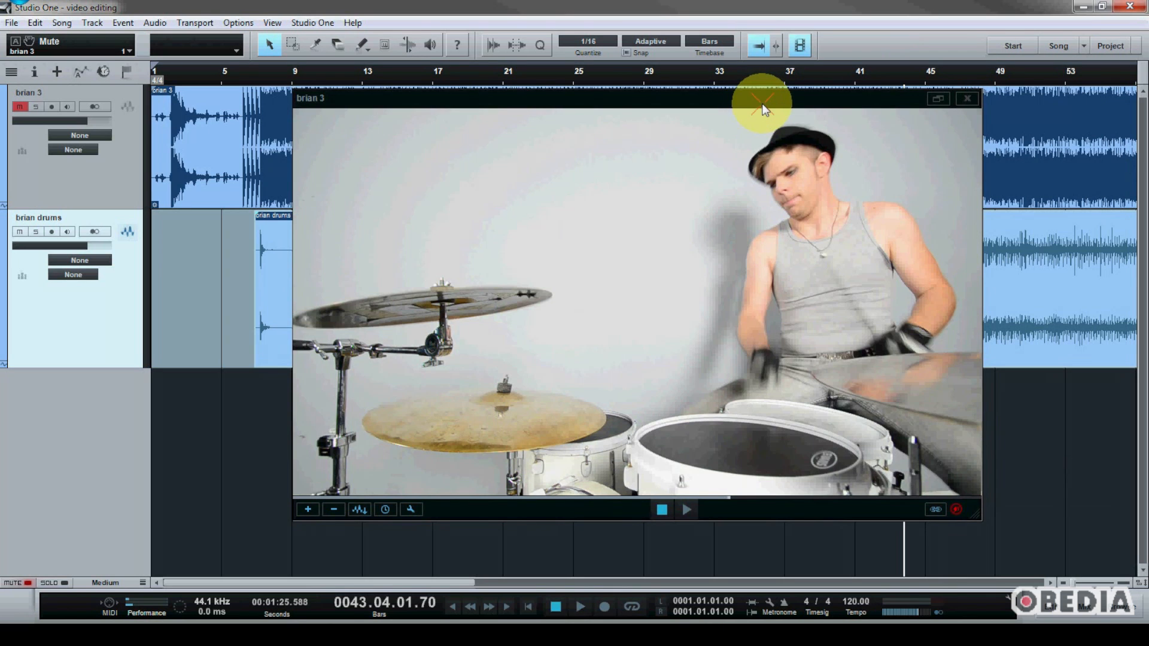
pyautogui.moveTo(753, 104); pyautogui.dragTo(739, 99)
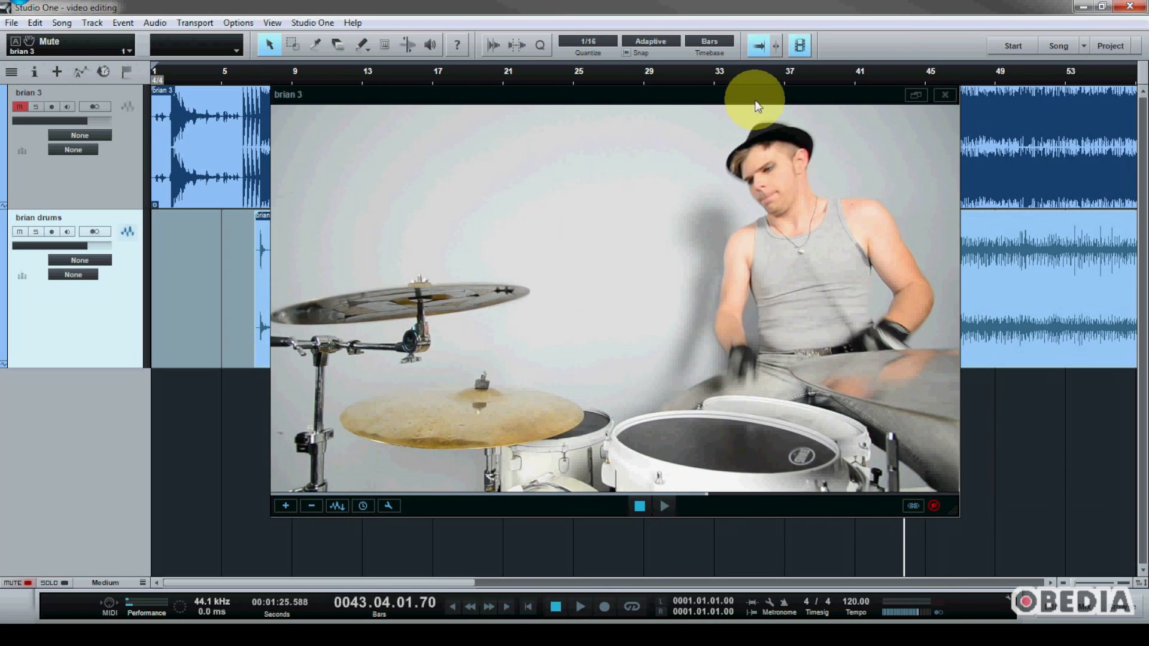
pyautogui.click(757, 97)
pyautogui.moveTo(757, 100); pyautogui.dragTo(753, 97)
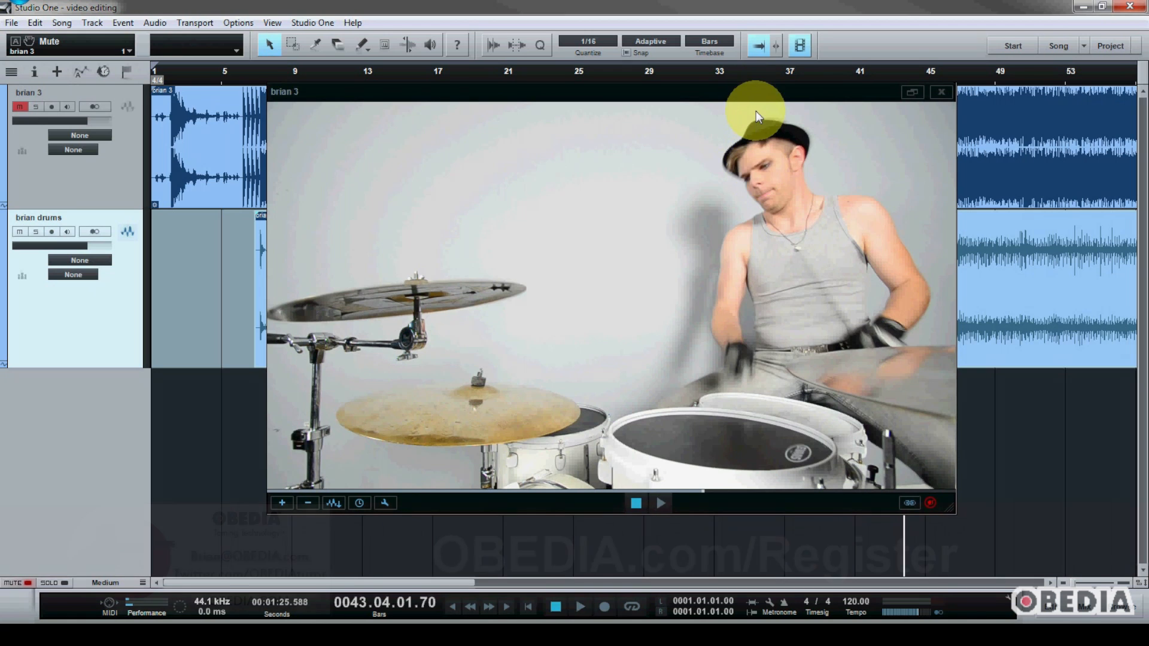
pyautogui.moveTo(759, 92); pyautogui.dragTo(760, 90)
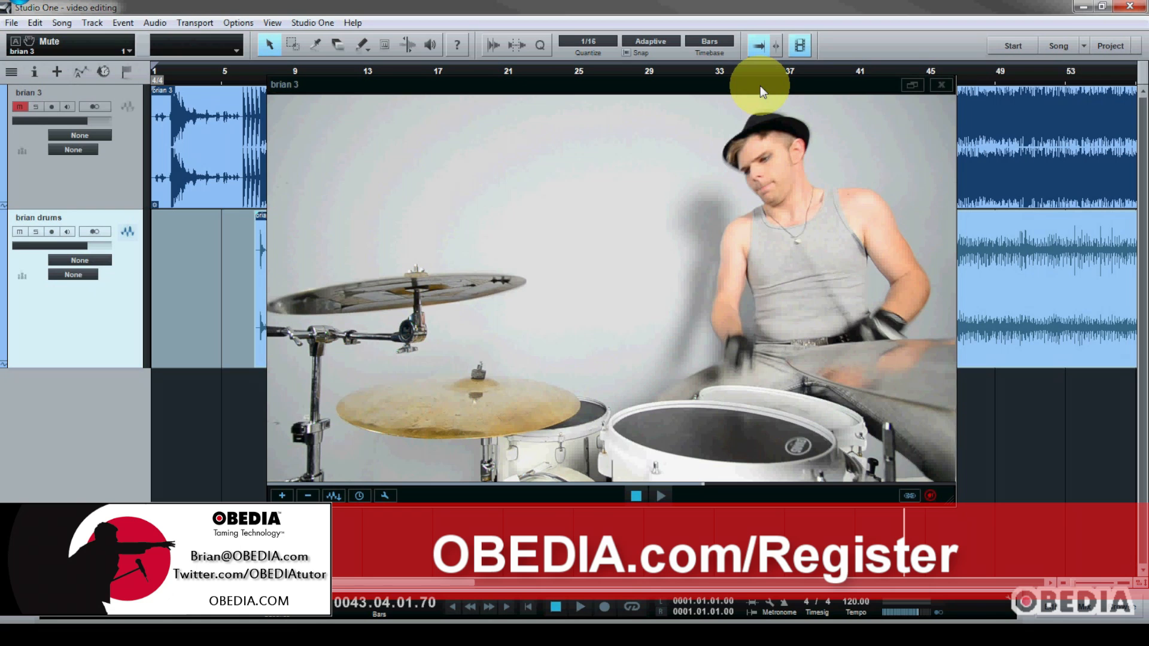
# Play the video around the opening hit of brian 3 near bar 2, restart it just before the hit, and stop playback
pyautogui.moveTo(405, 77); pyautogui.dragTo(241, 108)
pyautogui.click(172, 78)
pyautogui.press('space')
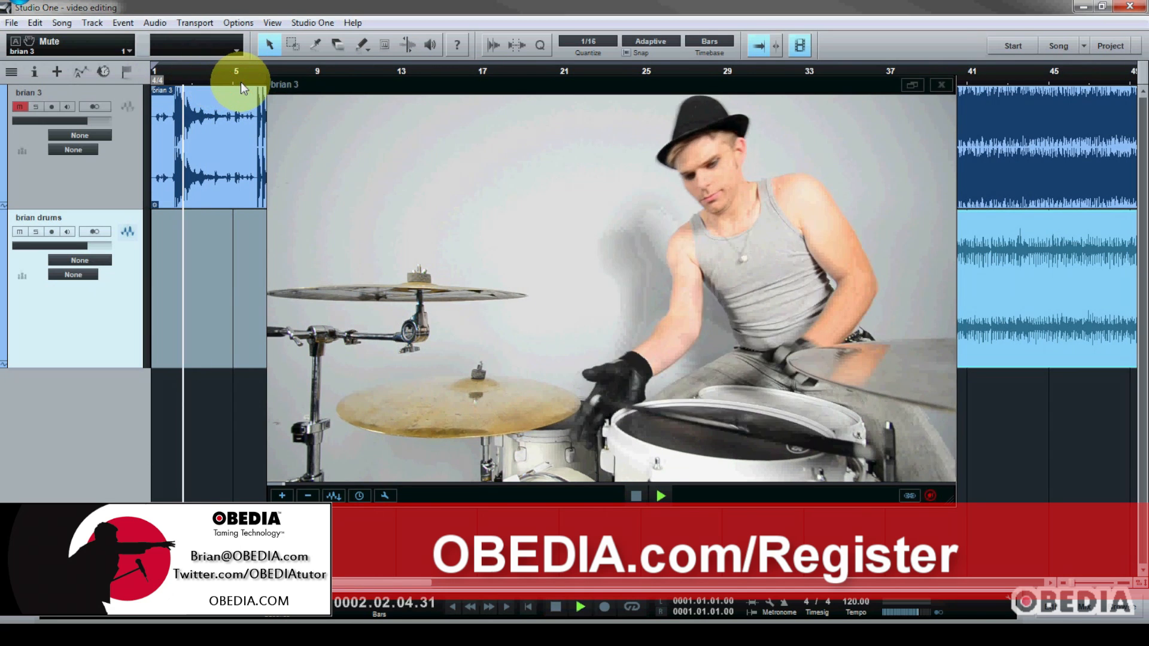
pyautogui.click(173, 78)
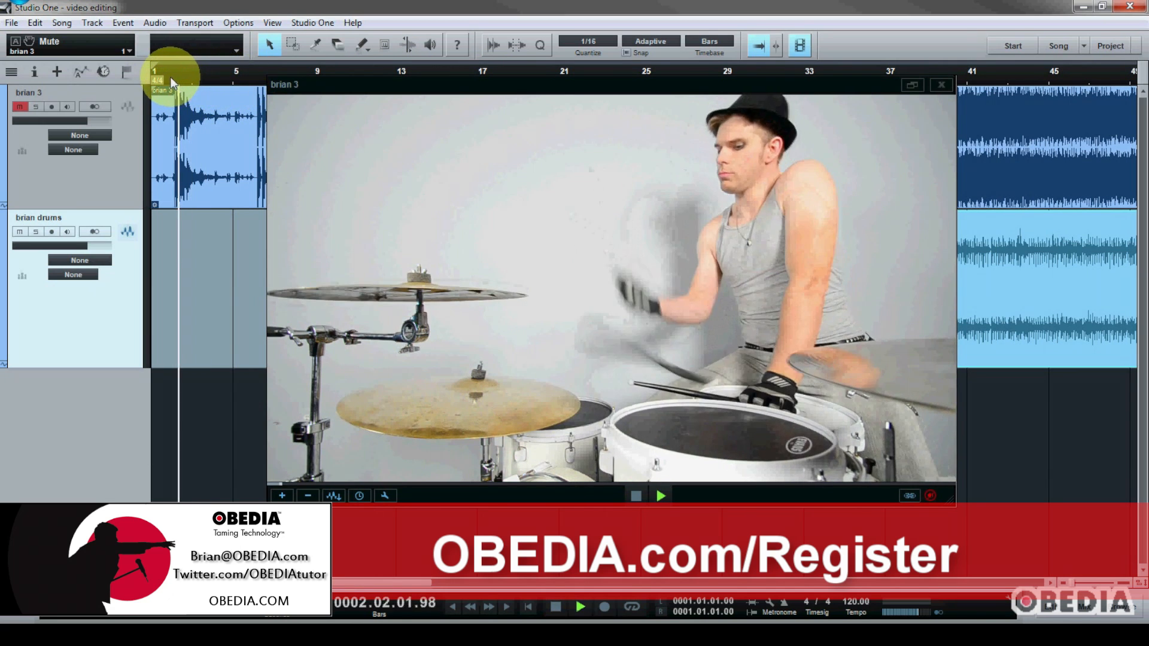
pyautogui.click(168, 75)
pyautogui.press('space')
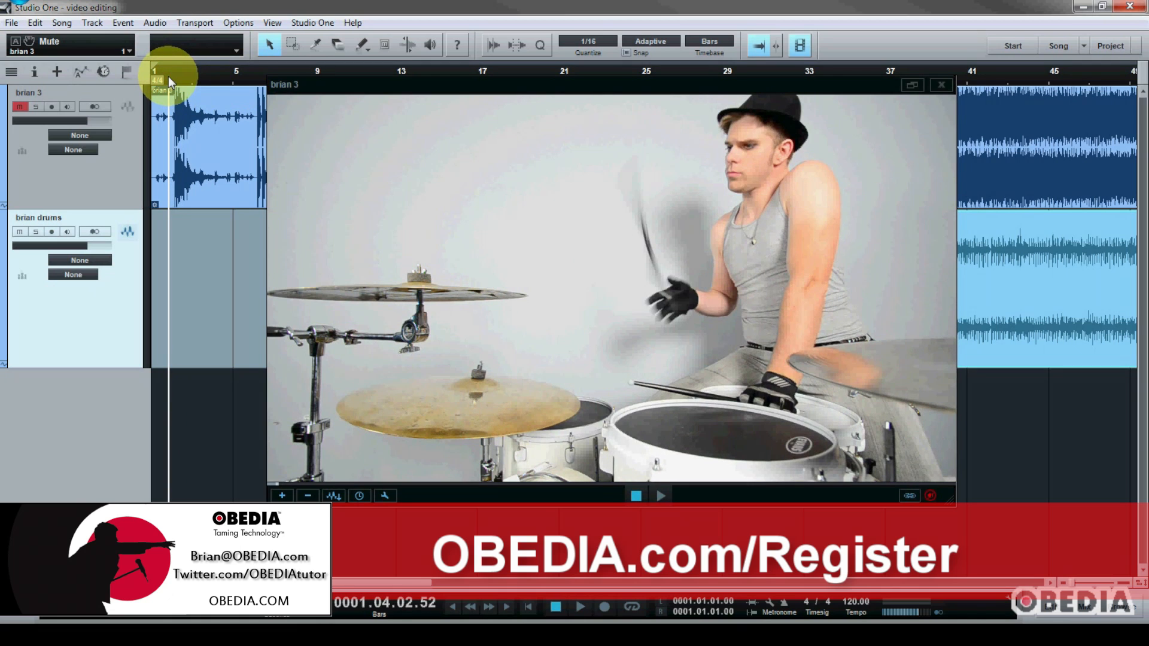
# Check the picture at playhead positions around the bar 2 hit and move the video window clear of the brian drums event's start
pyautogui.click(174, 77)
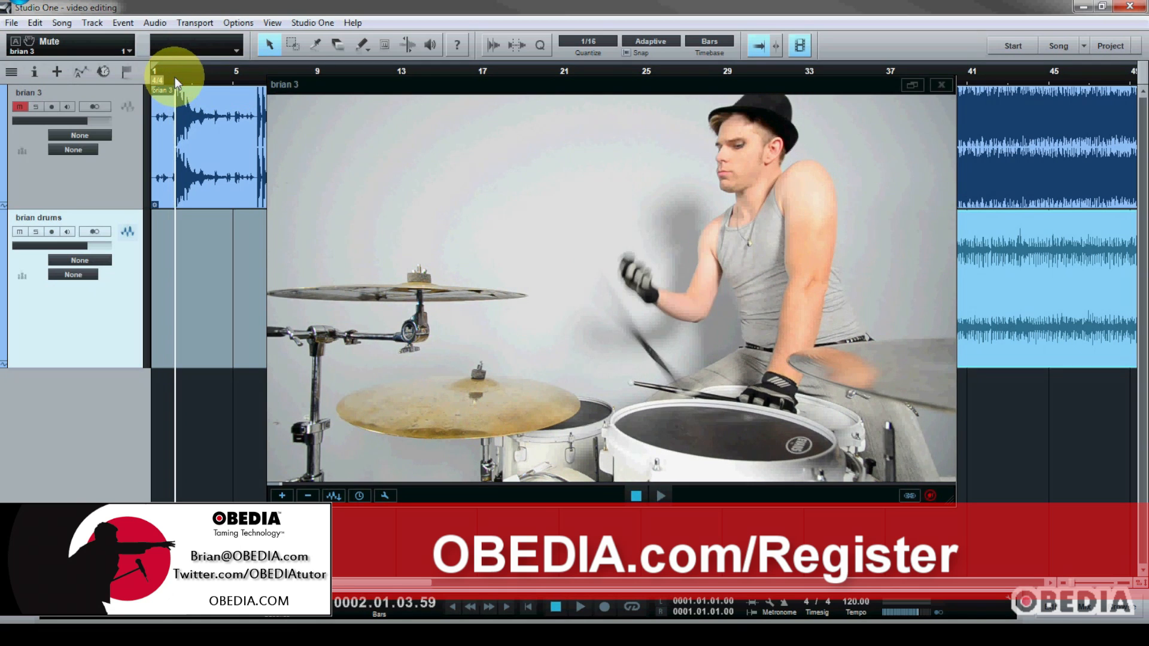
pyautogui.click(164, 74)
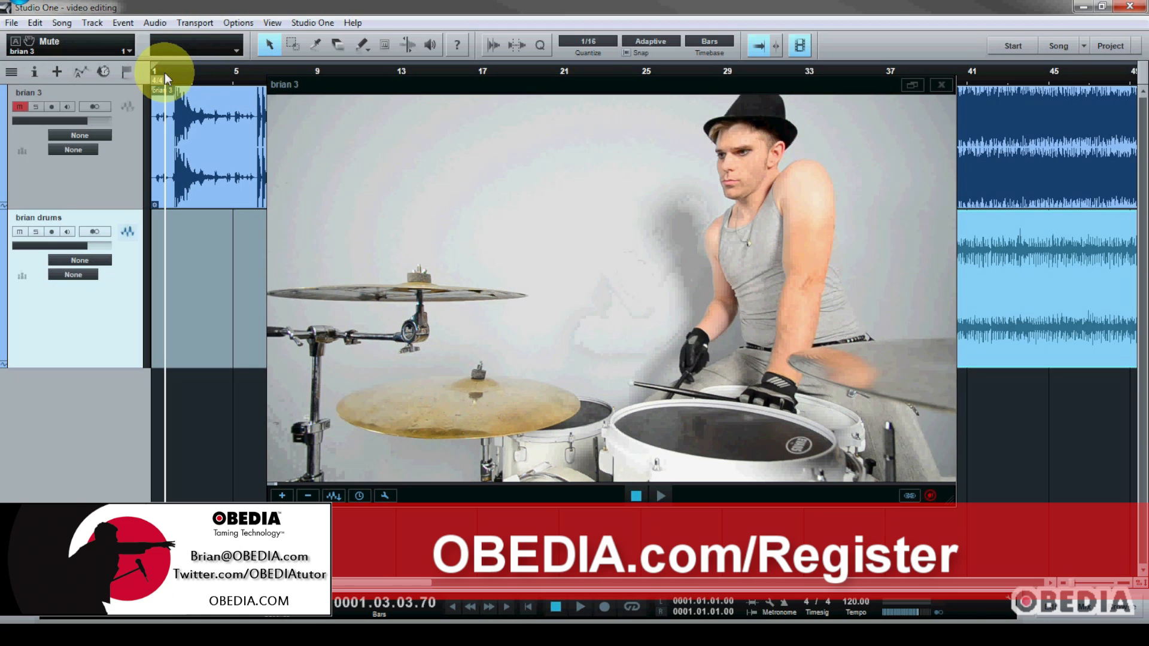
pyautogui.click(172, 76)
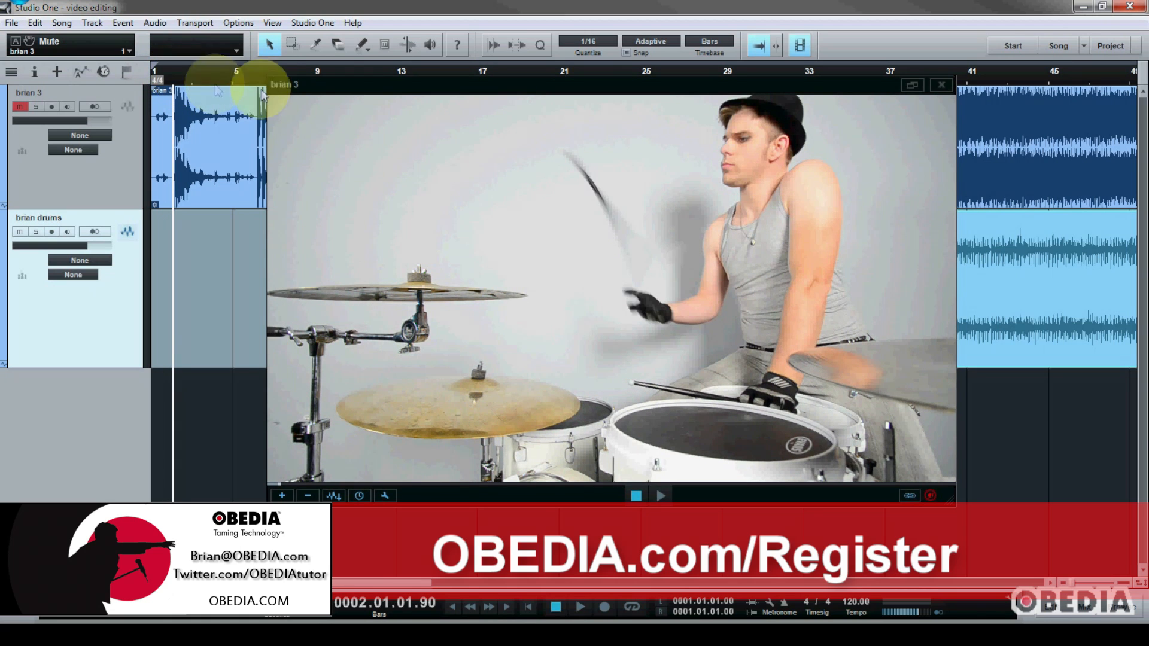
pyautogui.moveTo(333, 84); pyautogui.dragTo(380, 88)
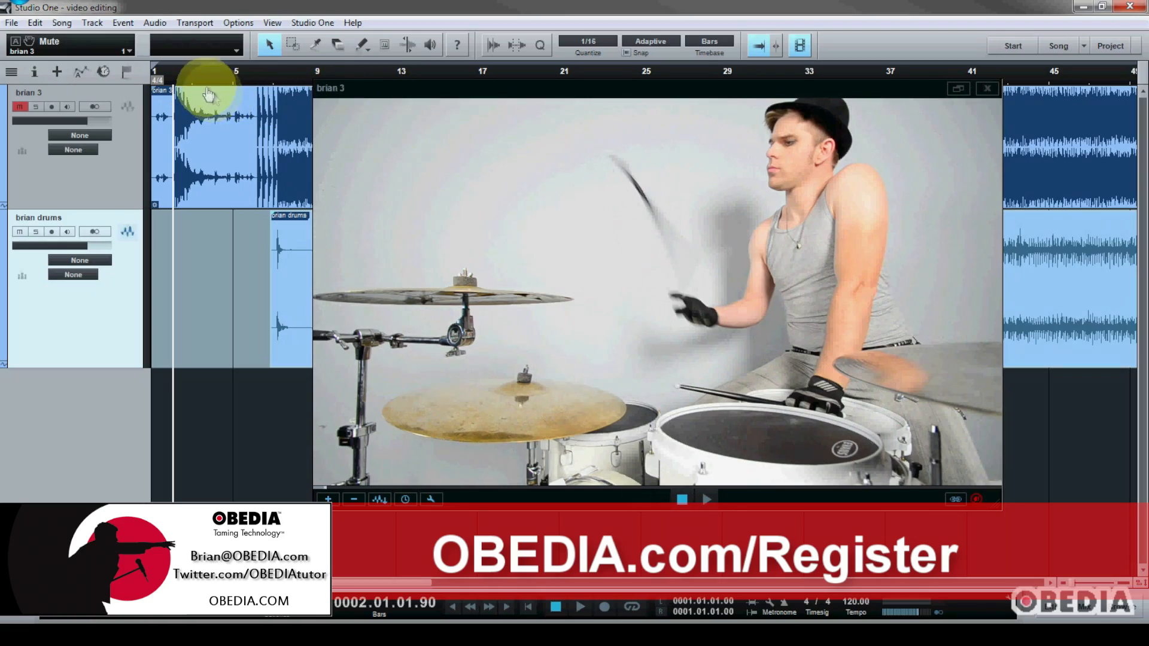